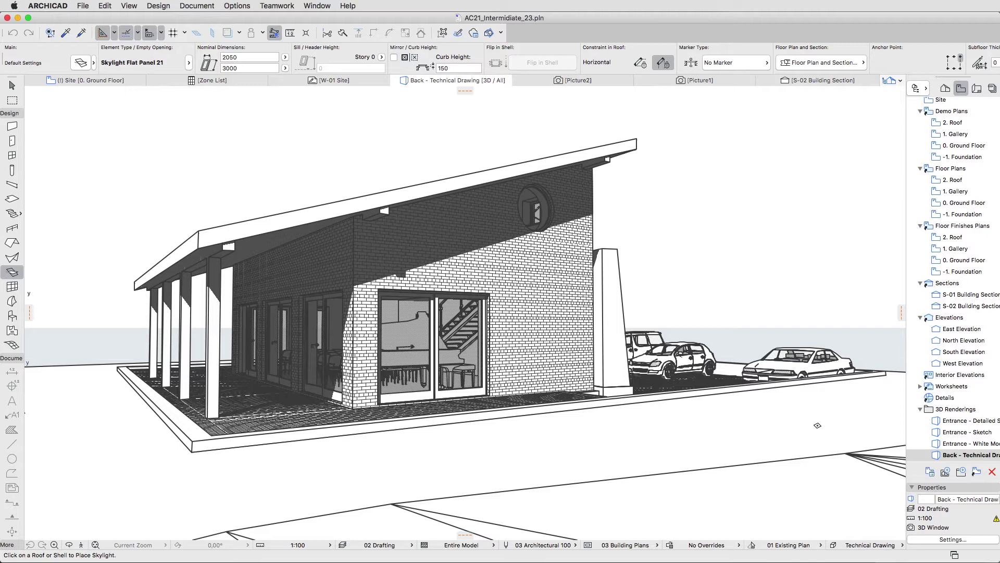
# - Open the Entrance - Detailed Shading view from the Navigator's 3D Renderings list
pyautogui.click(926, 421)
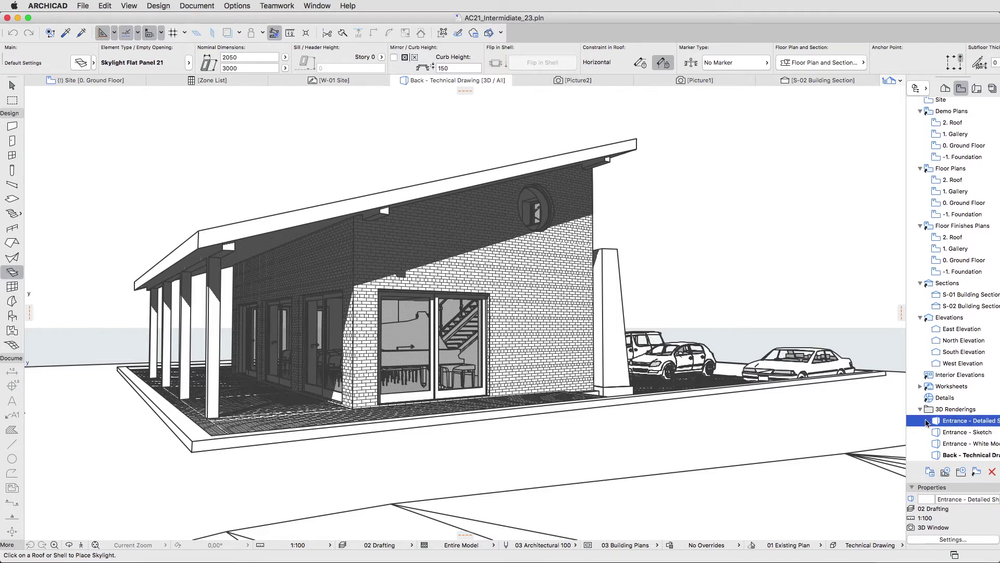
pyautogui.doubleClick(926, 421)
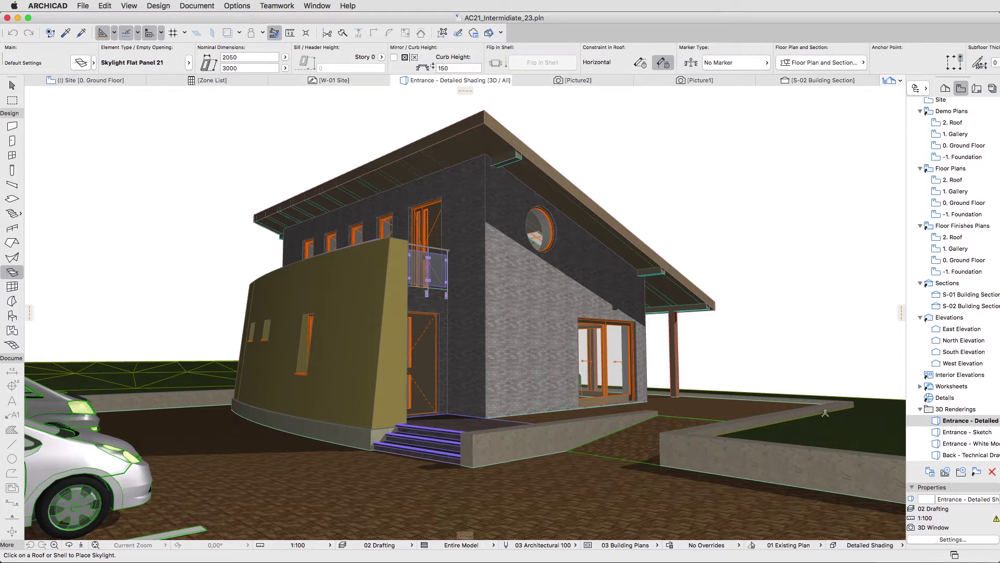
# - Select the front and far-left entrance stairs and open their Stair Selection Settings (Cmd+T)
pyautogui.click(454, 424)
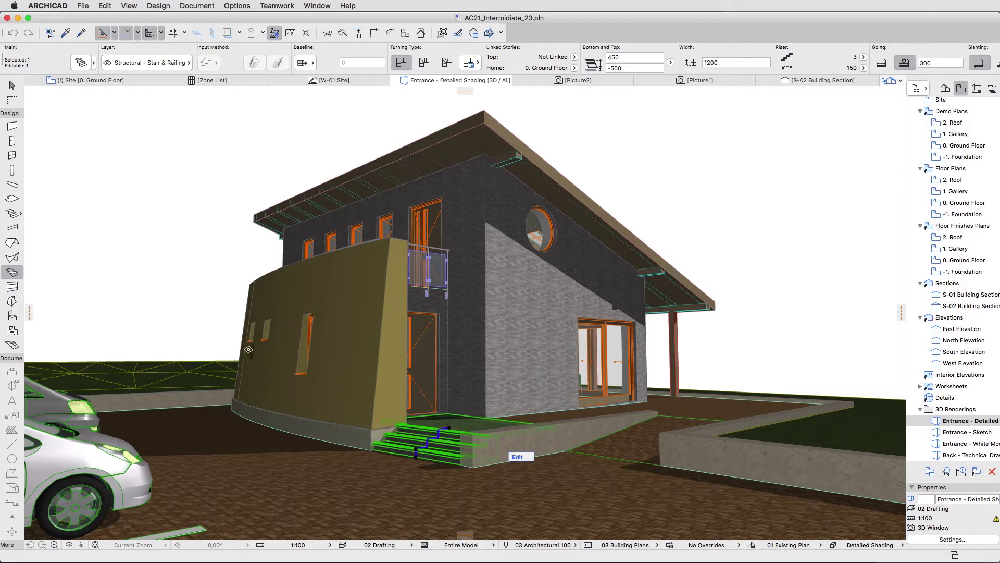
pyautogui.press('shift')
pyautogui.scroll(10, 463, 374)
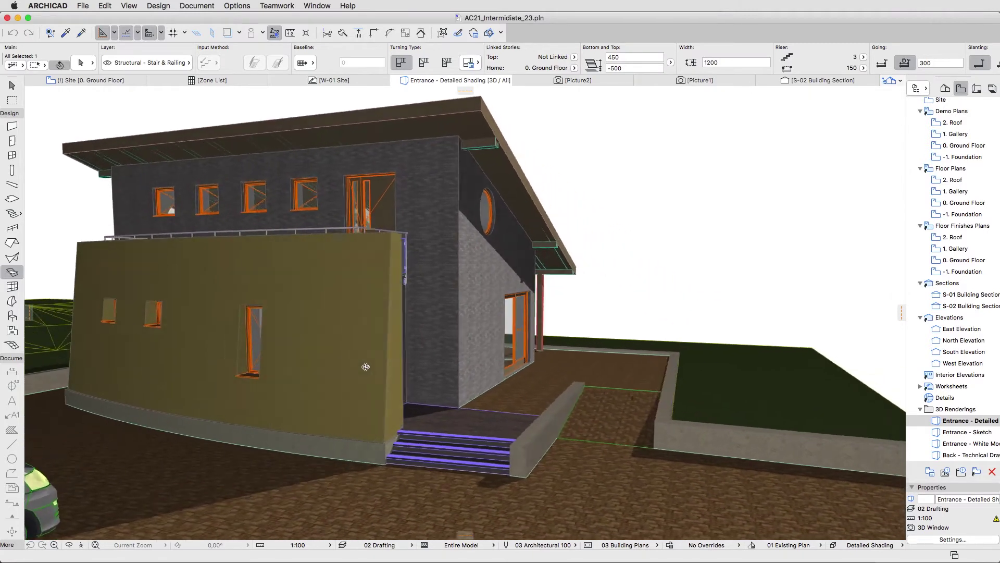
pyautogui.keyDown('shift'); pyautogui.moveTo(464, 374); pyautogui.dragTo(617, 375, button='middle'); pyautogui.keyUp('shift')
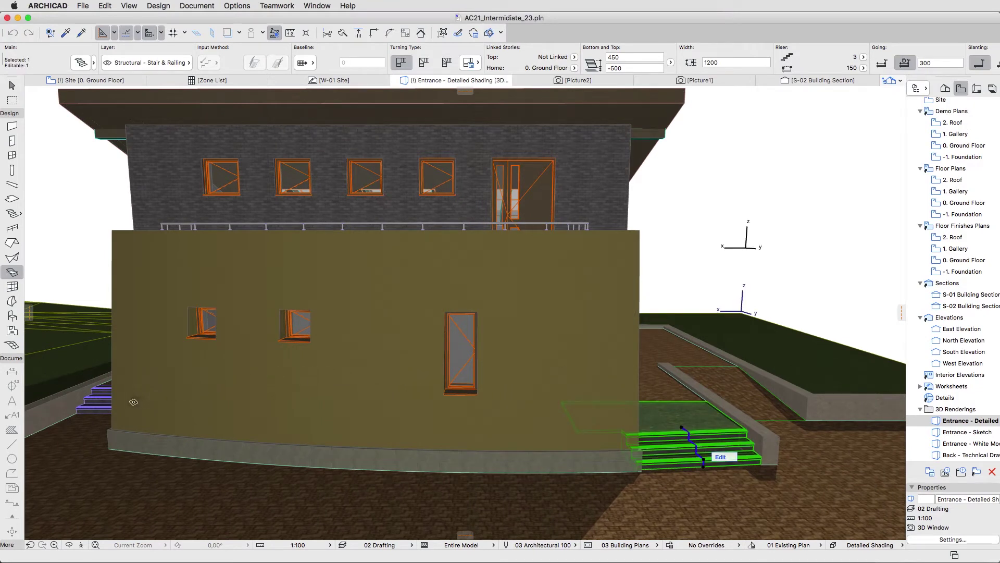
pyautogui.press('shift')
pyautogui.keyDown('shift'); pyautogui.click(108, 407); pyautogui.keyUp('shift')
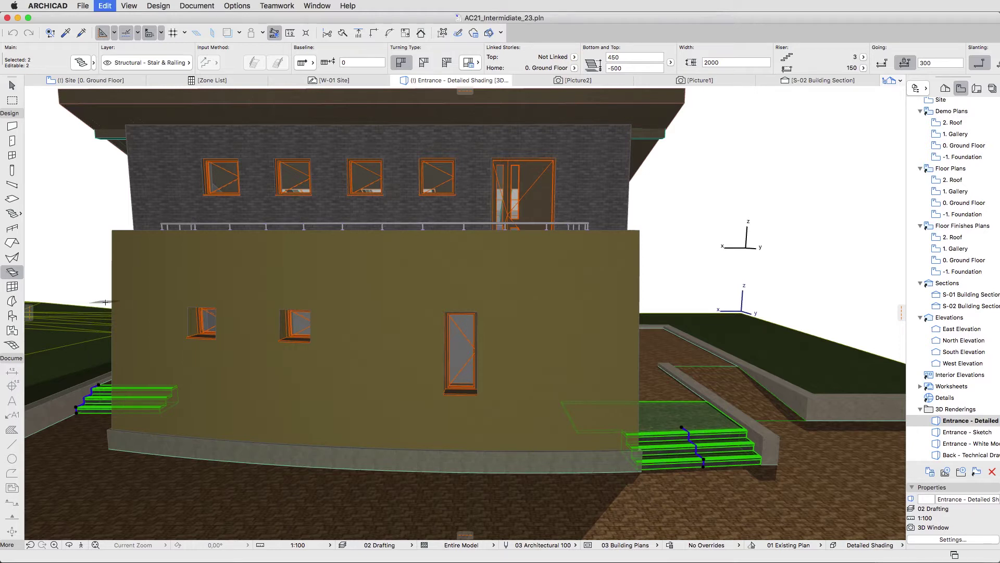
pyautogui.press('super+t')
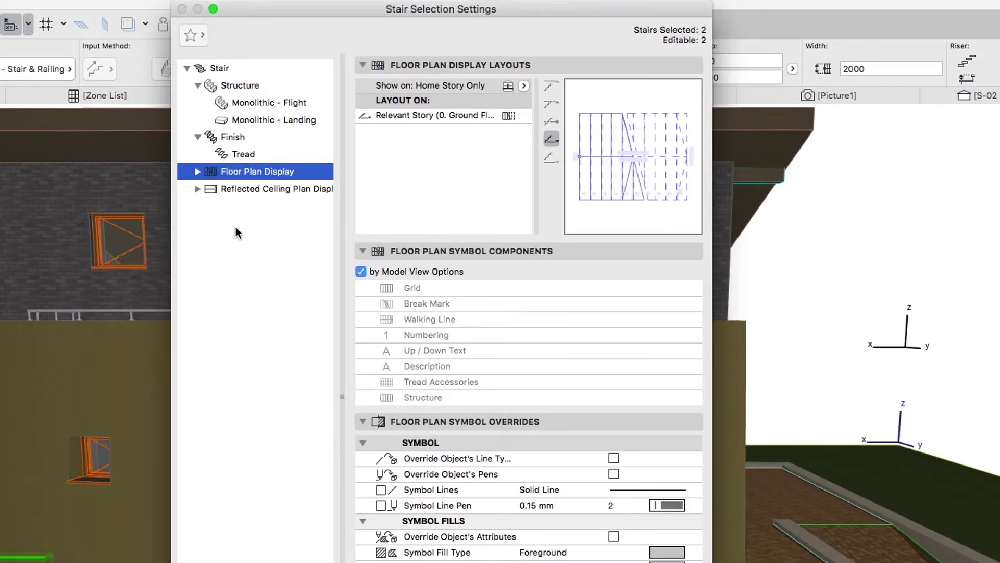
# - Override the stairs' Tread Surface with Pavement - Stone and confirm
pyautogui.click(270, 154)
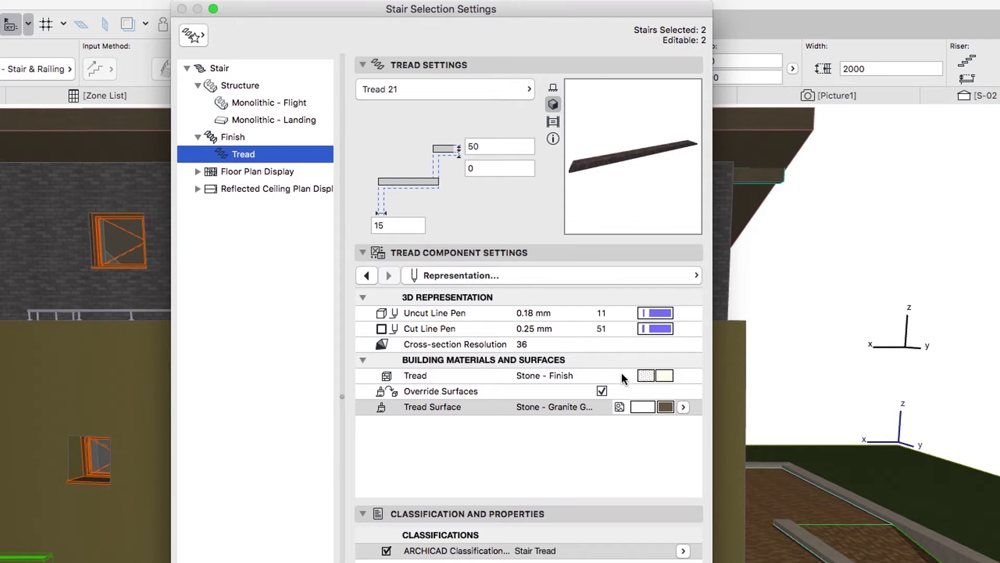
pyautogui.click(683, 407)
pyautogui.click(683, 441)
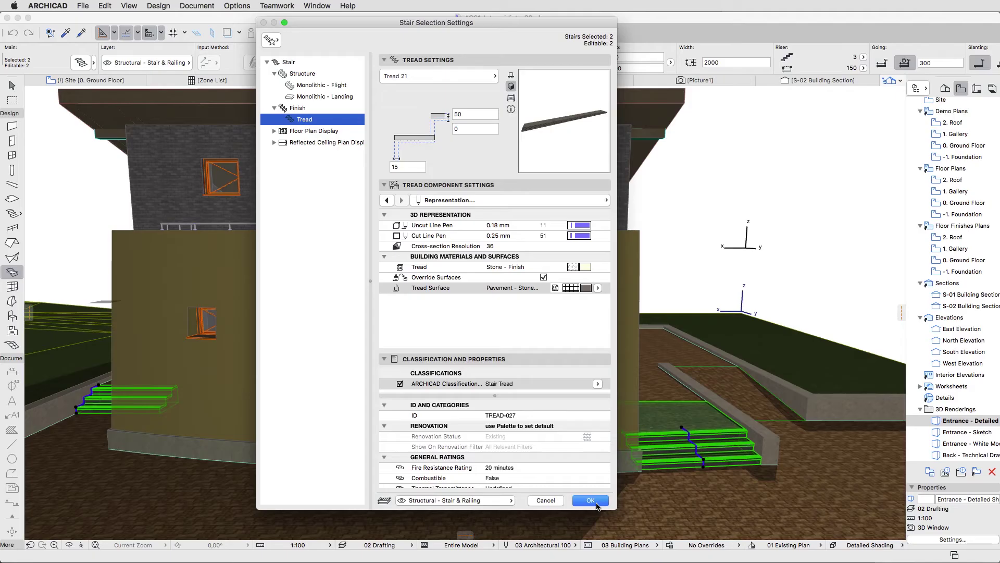
pyautogui.click(592, 501)
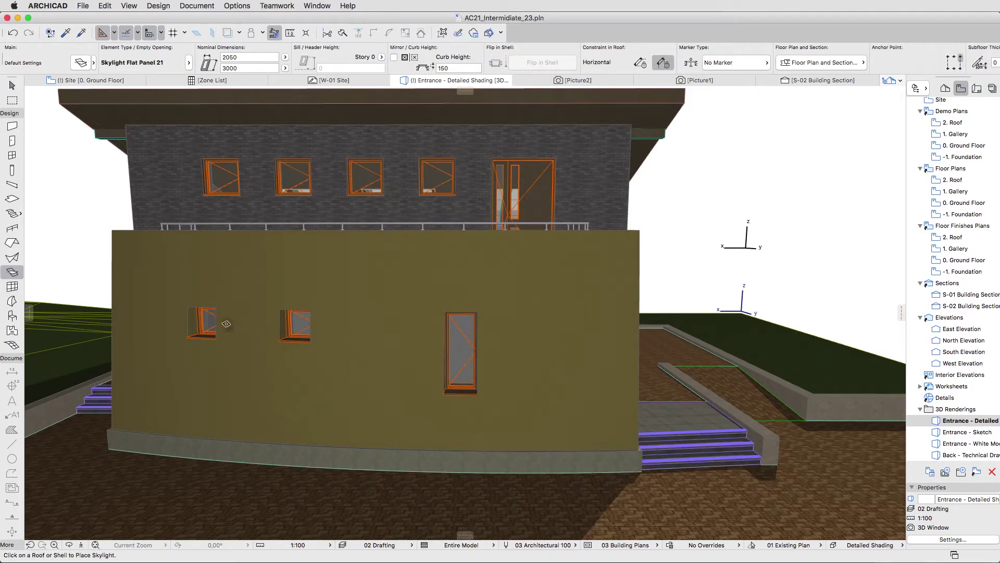
# - Select all three railings with the Railing tool and open their settings
pyautogui.click(12, 228)
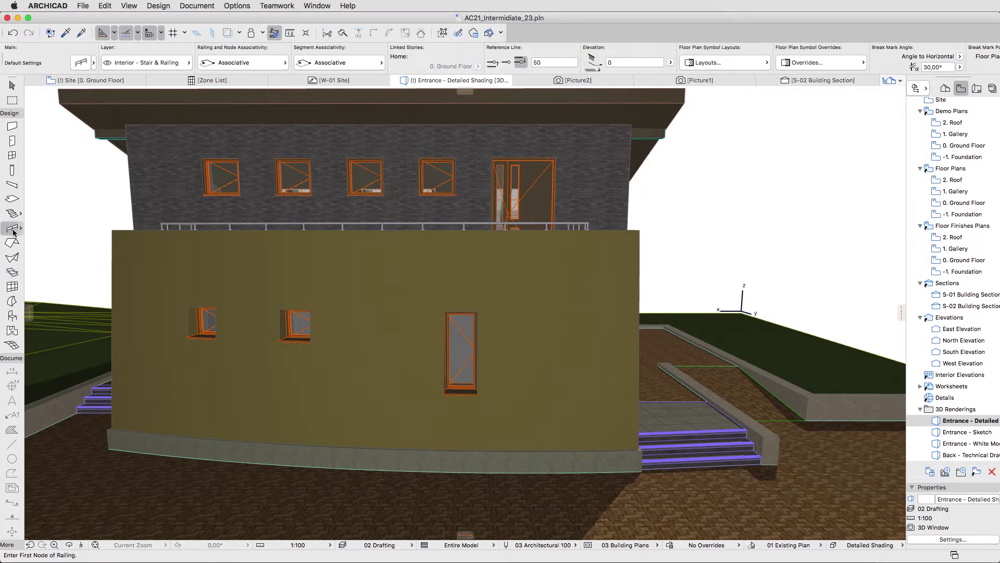
pyautogui.press('super+a')
pyautogui.press('super+t')
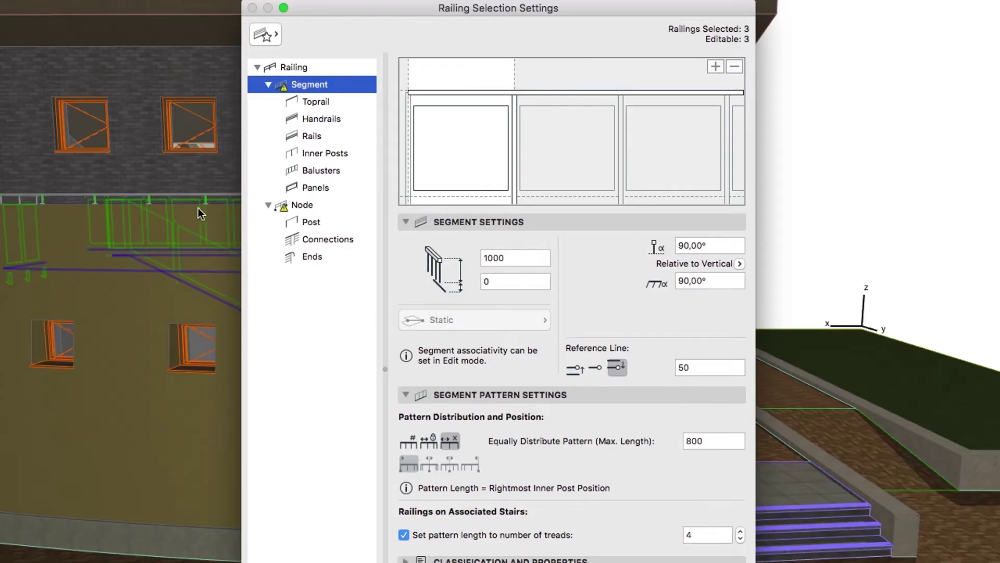
# - Override the railing Panel surface with Glass - Sodalime Tinted 21 and confirm
pyautogui.click(421, 175)
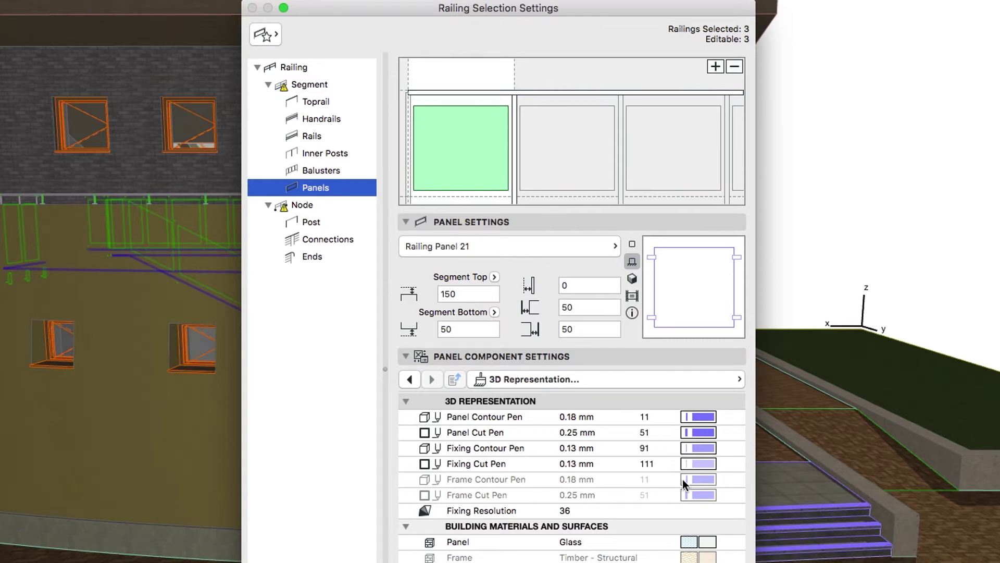
pyautogui.scroll(-1, 733, 442)
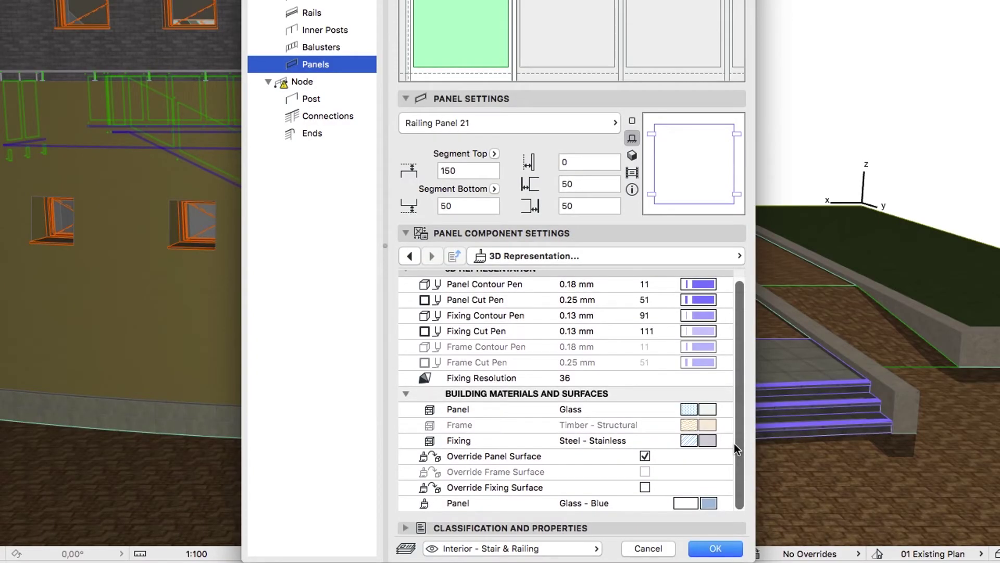
pyautogui.click(710, 501)
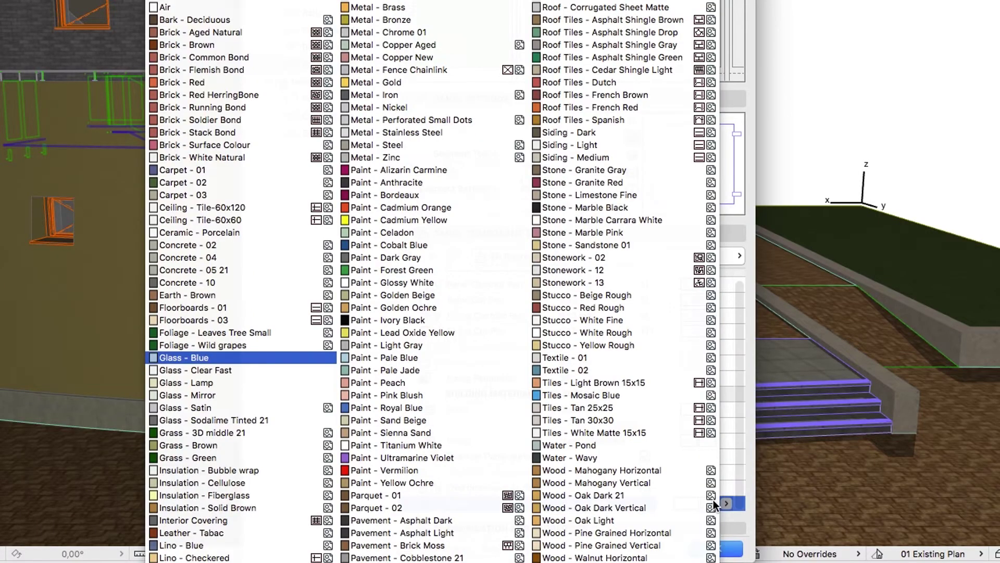
pyautogui.click(298, 422)
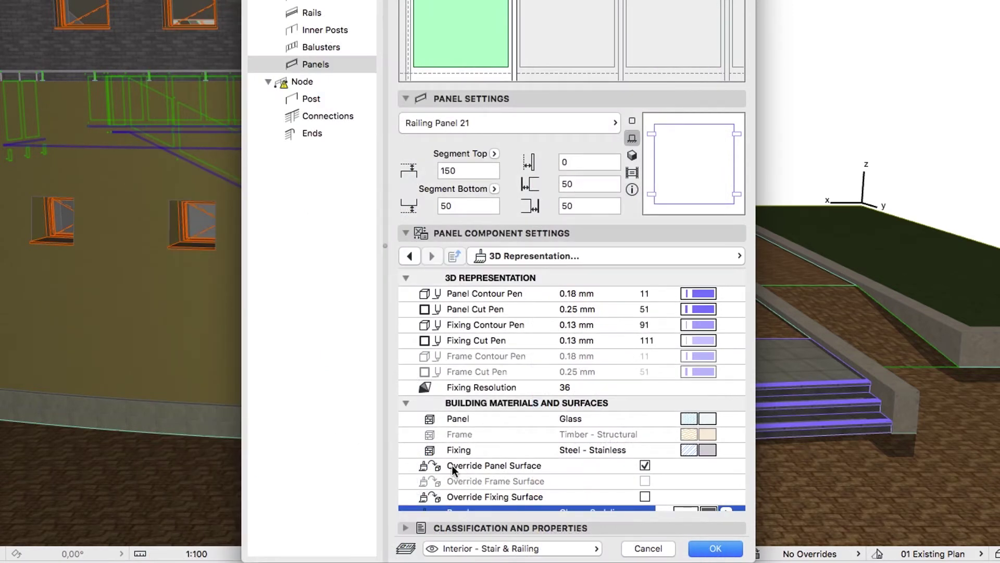
pyautogui.click(707, 546)
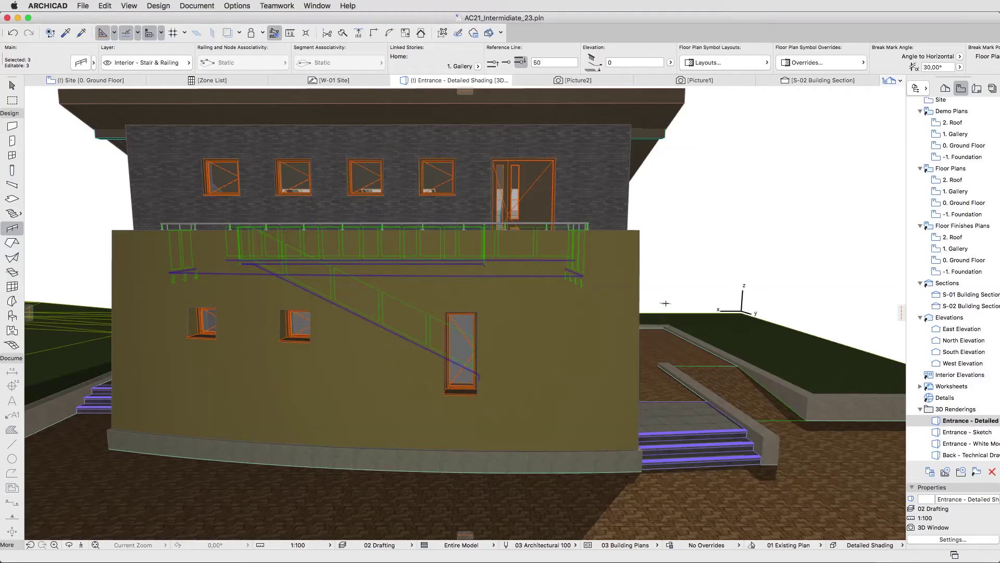
# - Deselect the railings, then zoom out and tilt down onto the front facade
pyautogui.press('Escape')
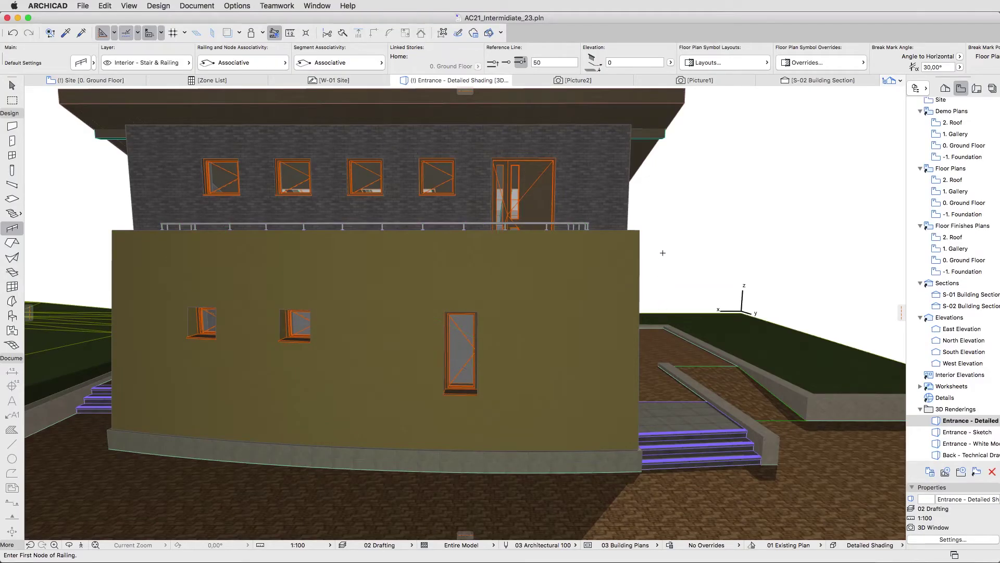
pyautogui.scroll(-5, 662, 250)
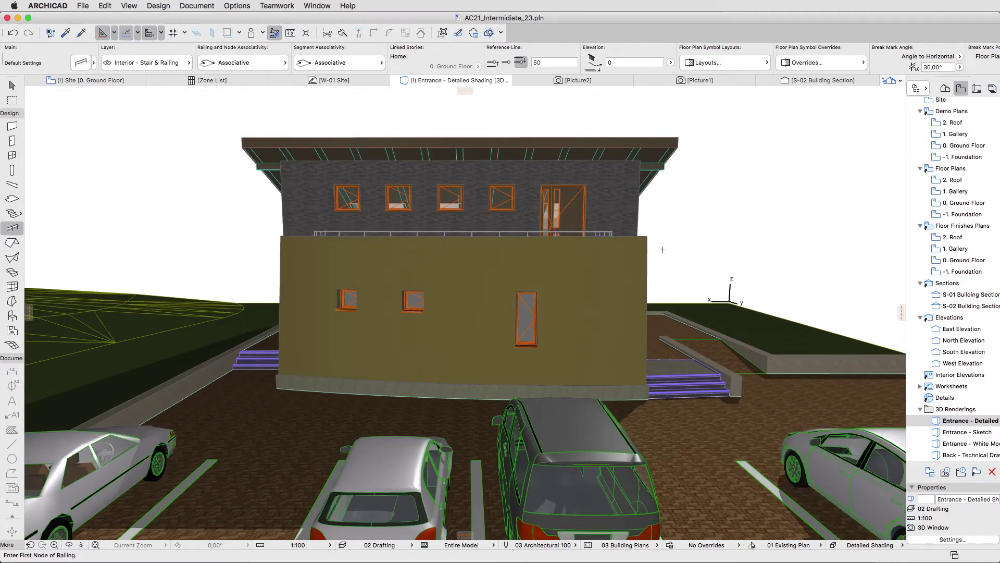
pyautogui.keyDown('shift'); pyautogui.moveTo(662, 250); pyautogui.dragTo(663, 261, button='middle'); pyautogui.keyUp('shift')
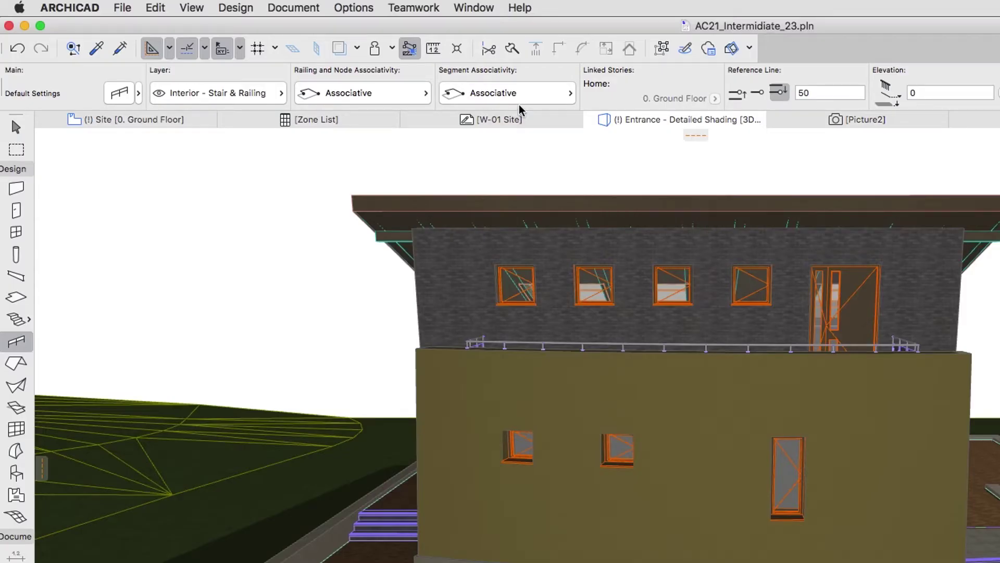
# - Open Surface Painter through Document > Creative Imaging > Surface Painter
pyautogui.click(474, 7)
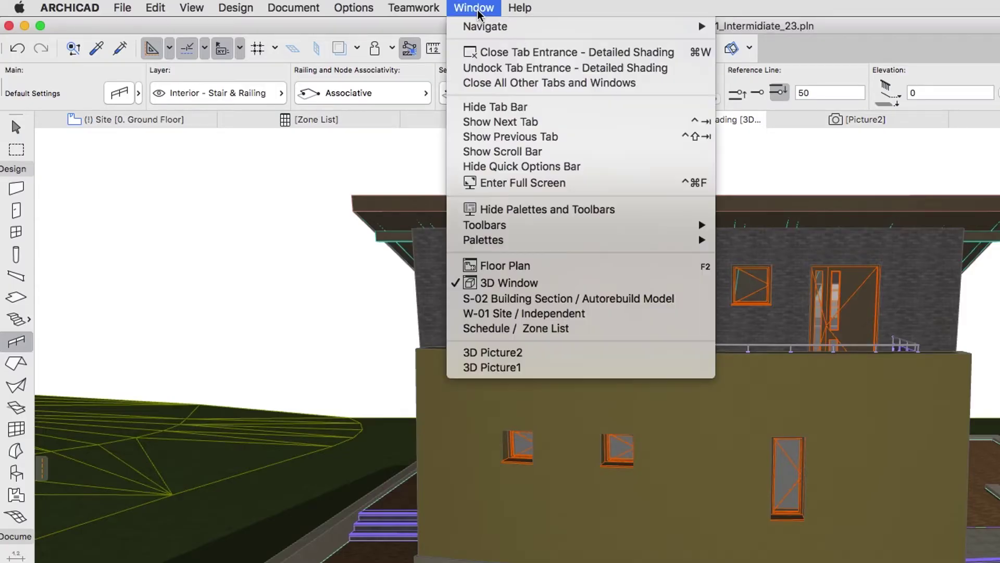
pyautogui.moveTo(483, 241)
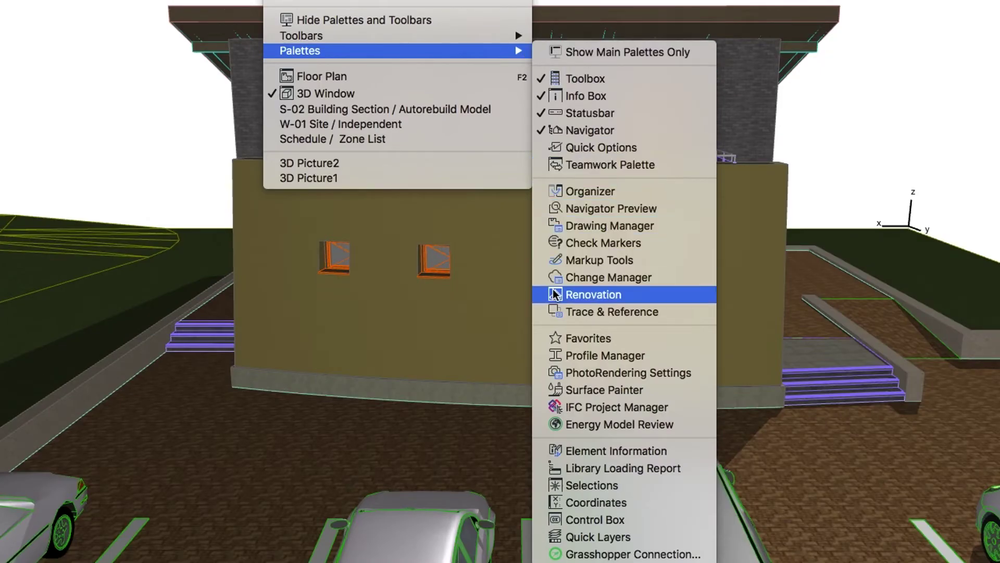
pyautogui.click(557, 392)
pyautogui.click(293, 8)
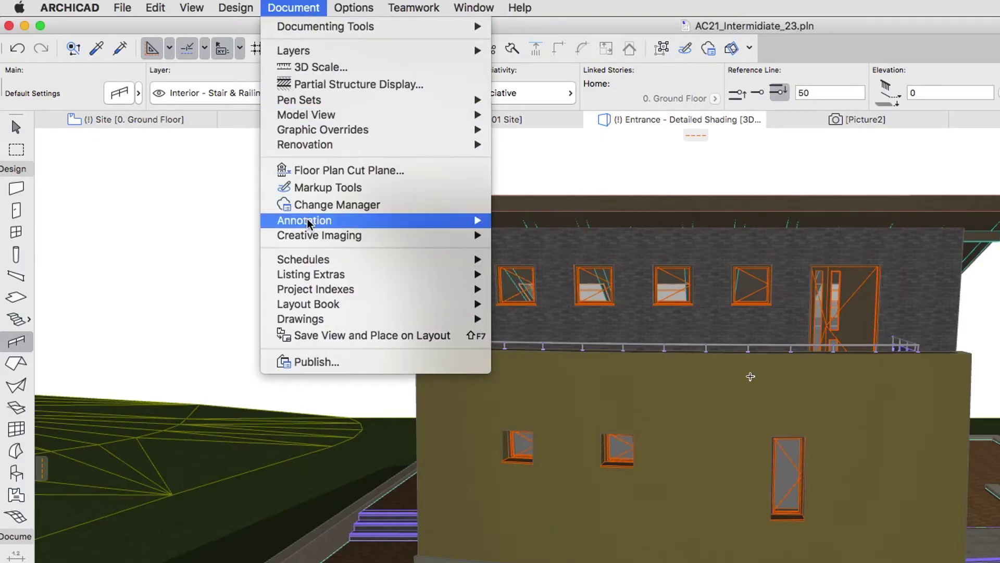
pyautogui.moveTo(310, 236)
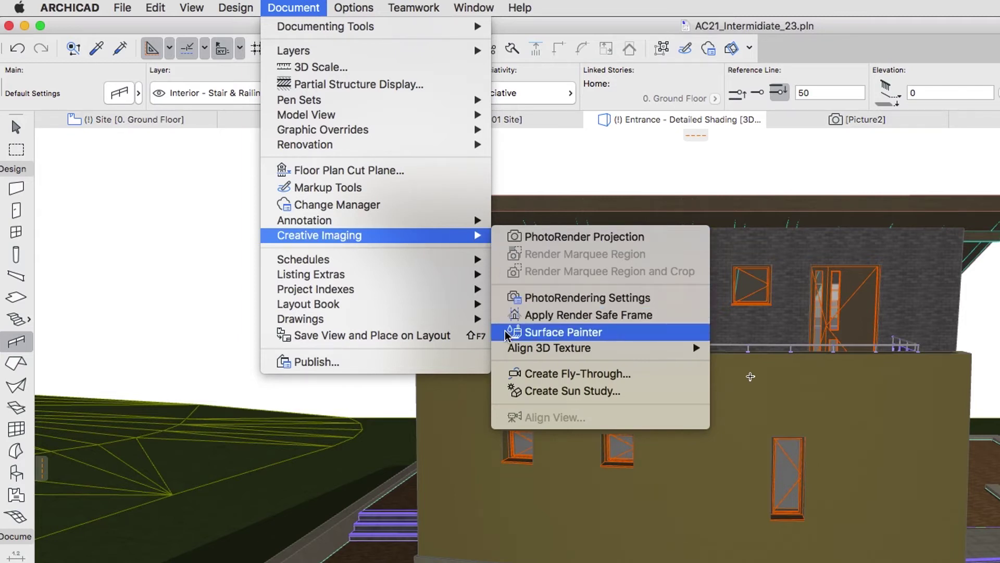
pyautogui.click(563, 332)
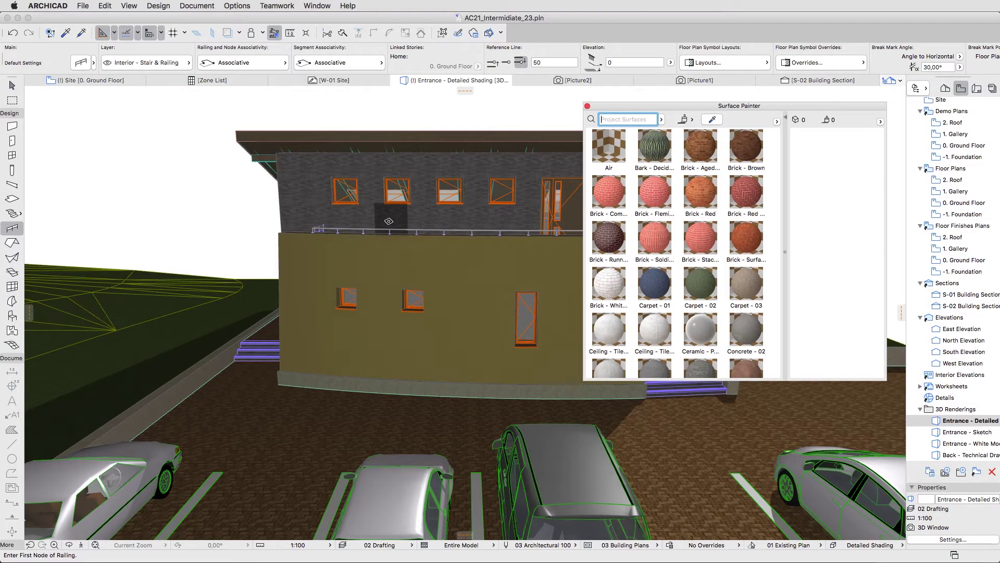
# - Pan to the entrance's right side and pick the six low Stone - Limestone terrain walls
pyautogui.moveTo(389, 221); pyautogui.dragTo(263, 231, button='middle')
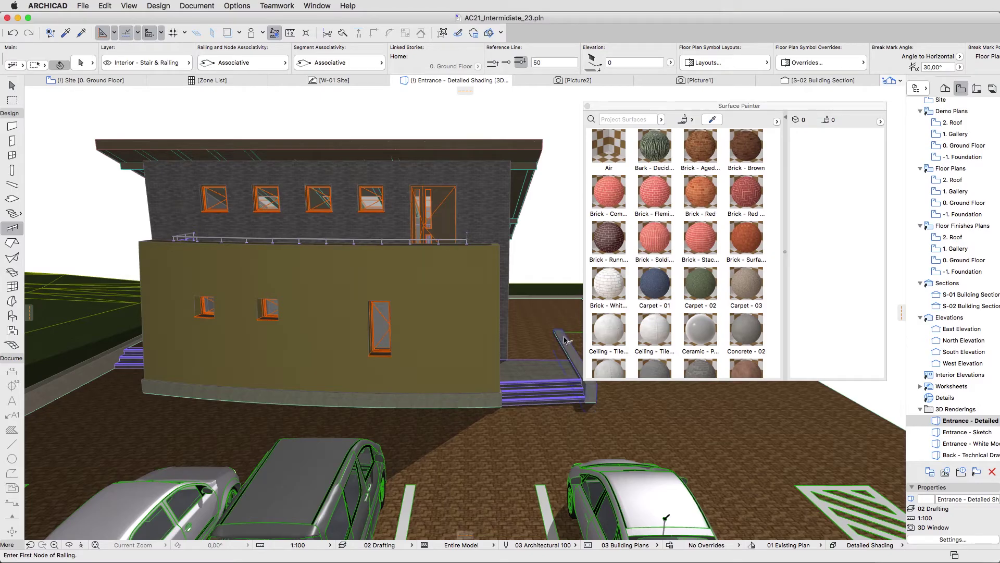
pyautogui.keyDown('shift'); pyautogui.click(565, 339); pyautogui.keyUp('shift')
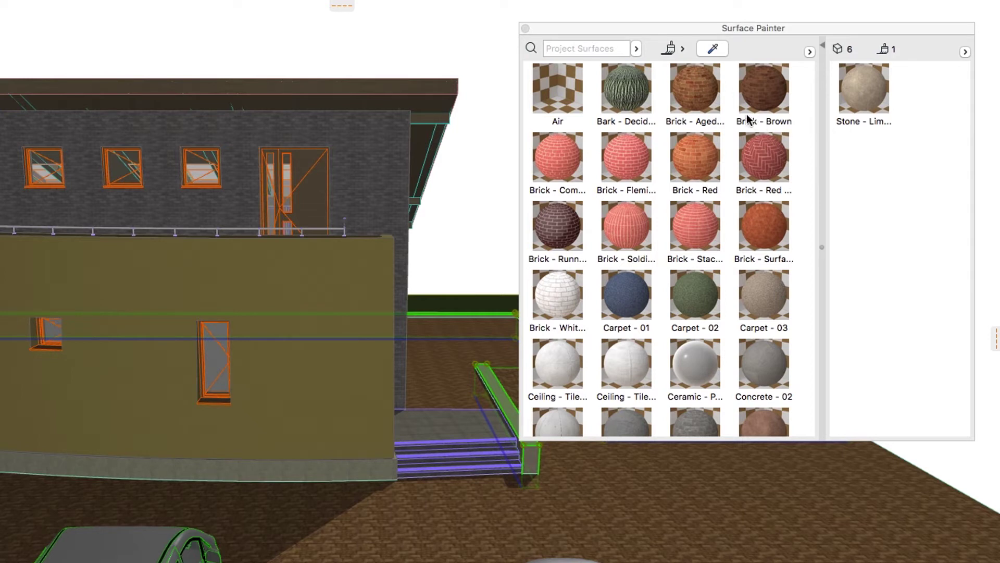
# - Search 'concrete 05' and paint that concrete over the Stone - Limestone surface
pyautogui.click(603, 49)
pyautogui.write('concrete 05')
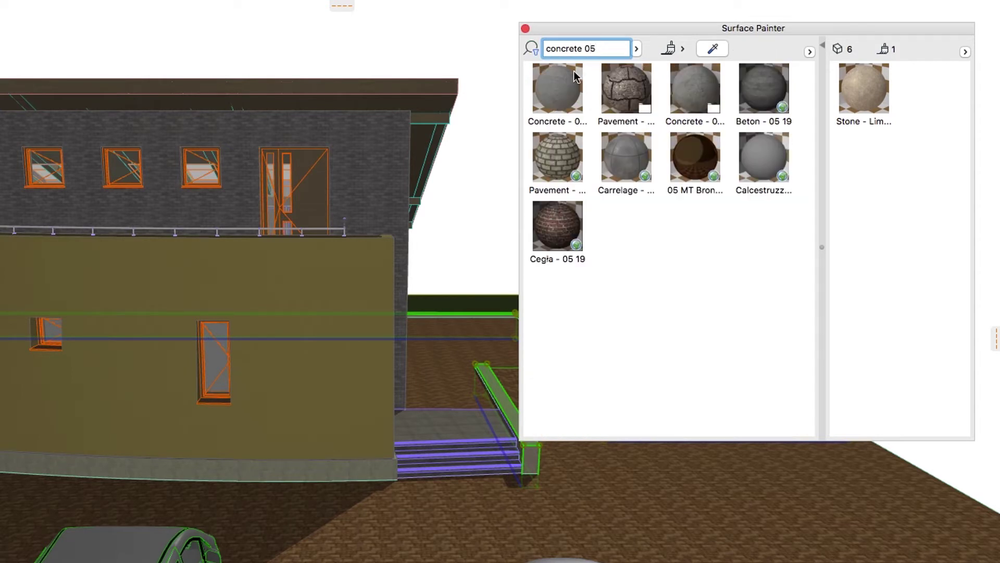
pyautogui.click(560, 87)
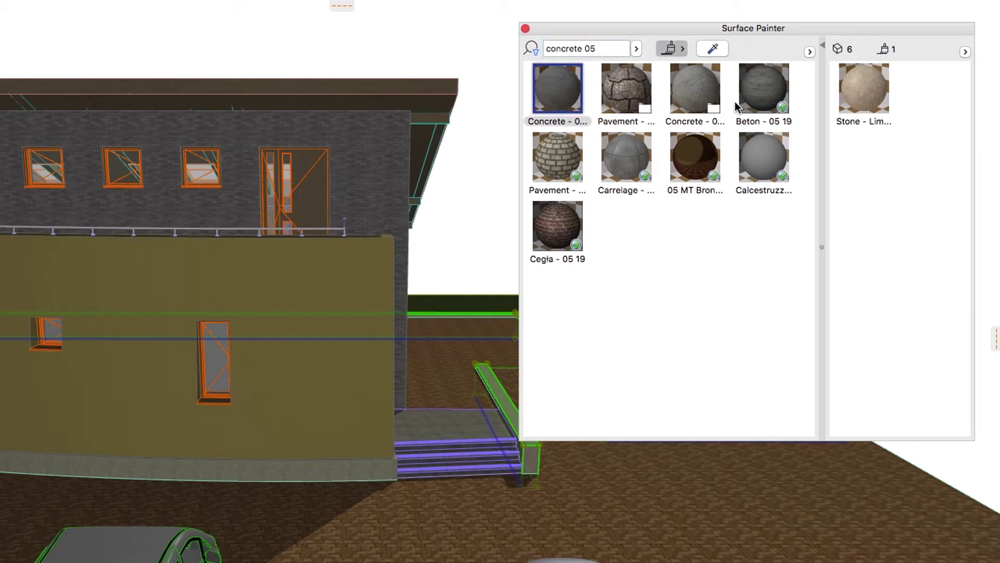
pyautogui.click(866, 87)
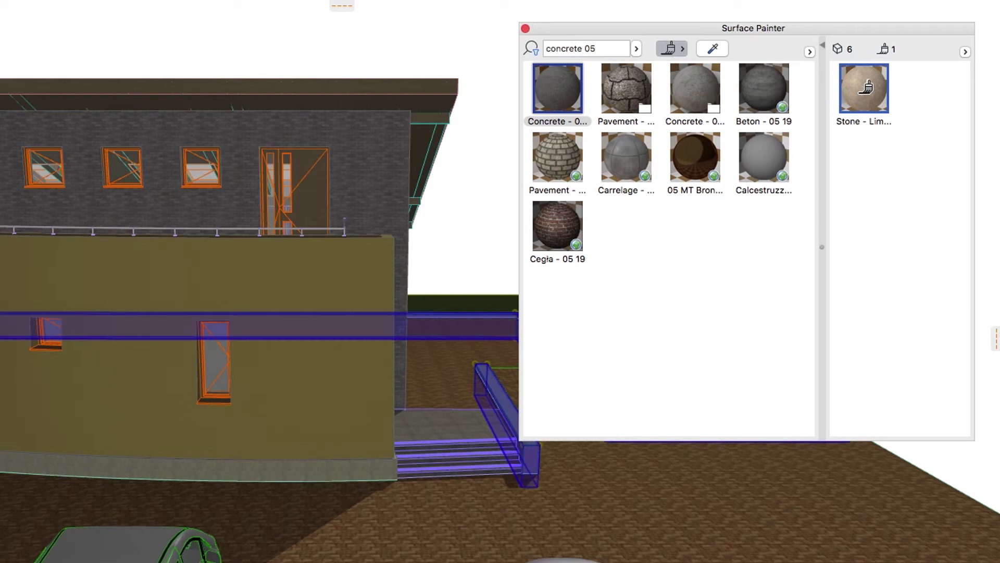
pyautogui.click(866, 87)
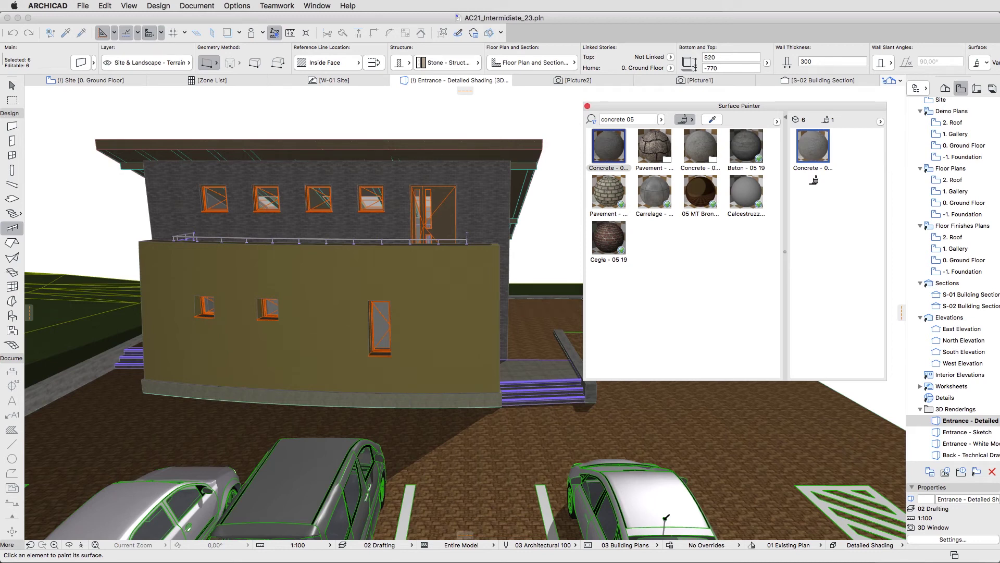
# - Clear the selection, then pick the right, long front and left ground-floor walls
pyautogui.press('Escape')
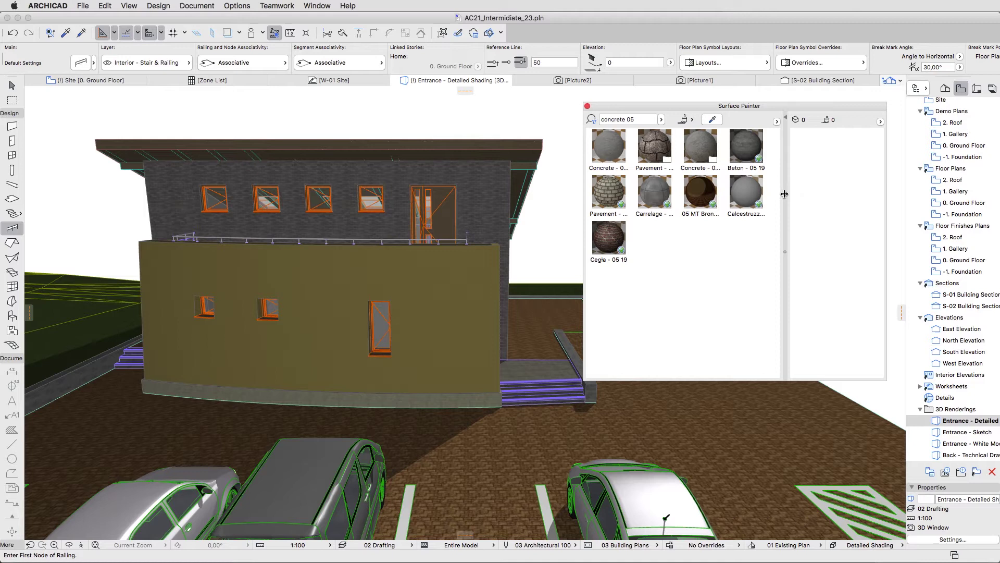
pyautogui.keyDown('shift'); pyautogui.click(490, 287); pyautogui.keyUp('shift')
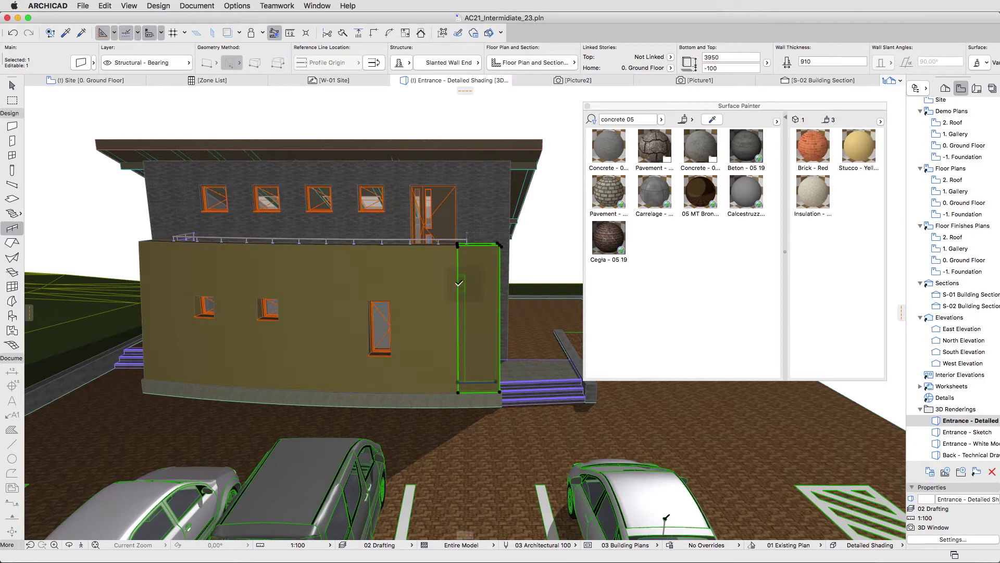
pyautogui.keyDown('shift'); pyautogui.click(277, 281); pyautogui.keyUp('shift')
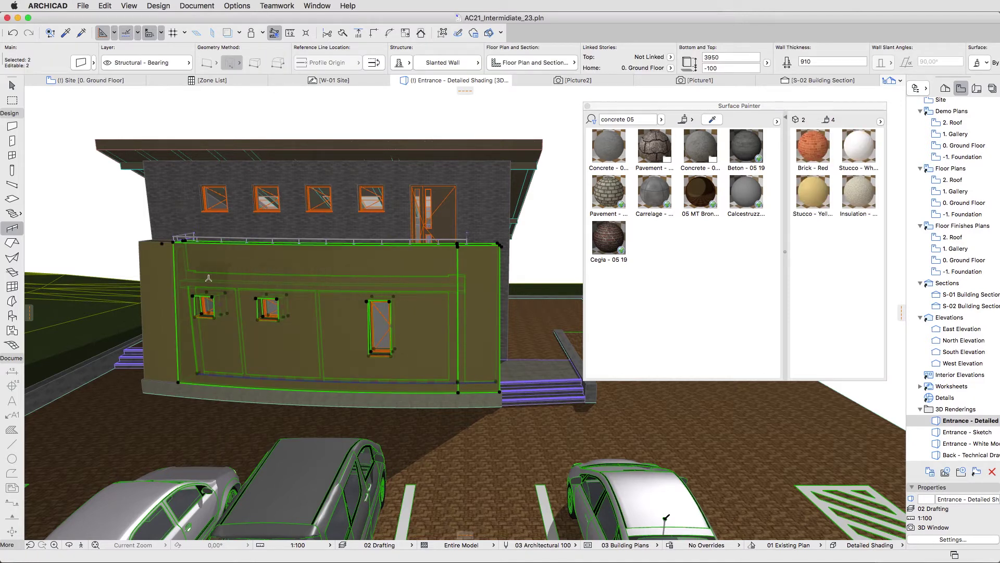
pyautogui.keyDown('shift'); pyautogui.click(173, 277); pyautogui.keyUp('shift')
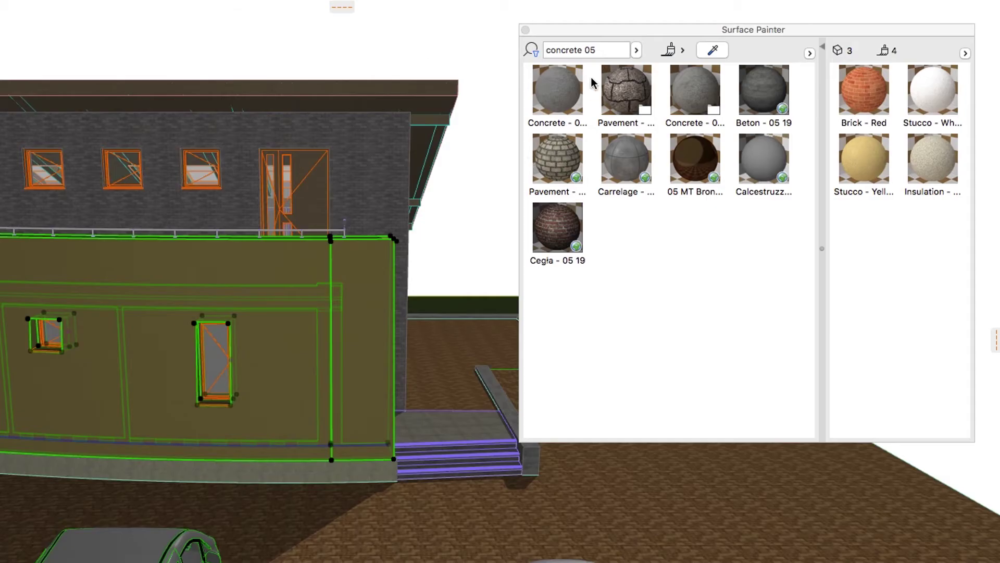
# - Search 'lime' and paint Stone - Limestone over Stucco - Yellow, then deselect
pyautogui.moveTo(635, 120); pyautogui.dragTo(602, 120)
pyautogui.write('limestone')
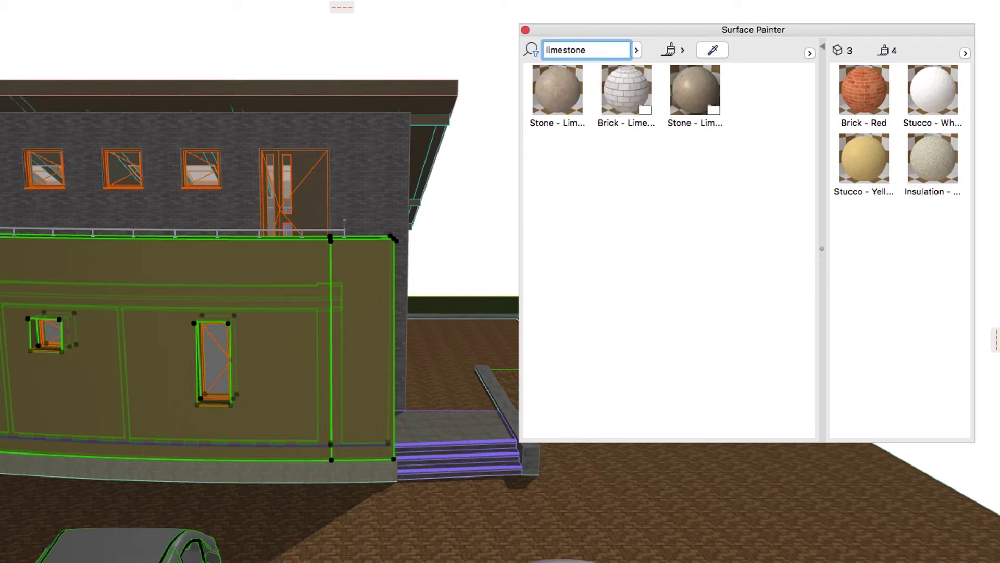
pyautogui.click(570, 94)
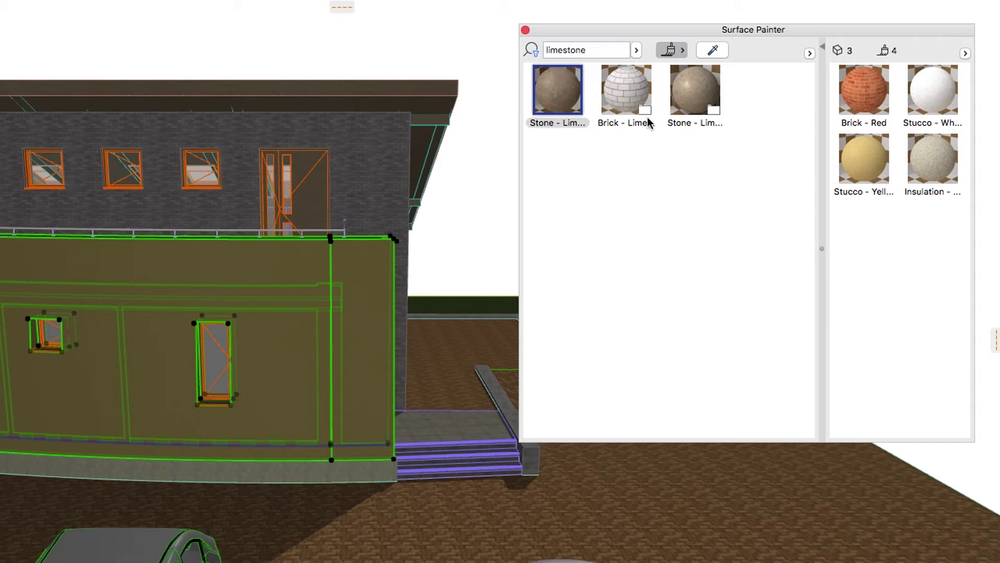
pyautogui.click(858, 153)
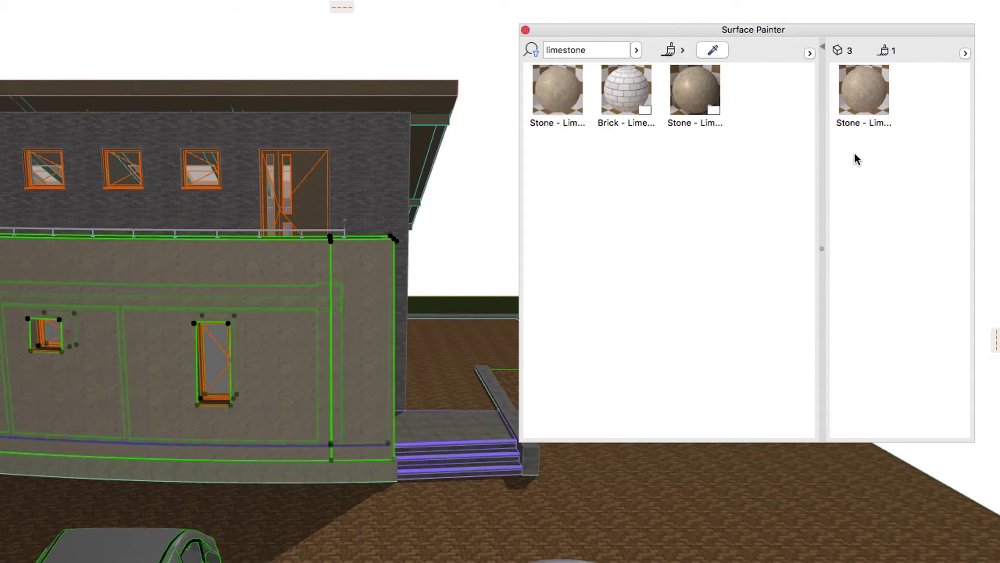
pyautogui.press('Escape')
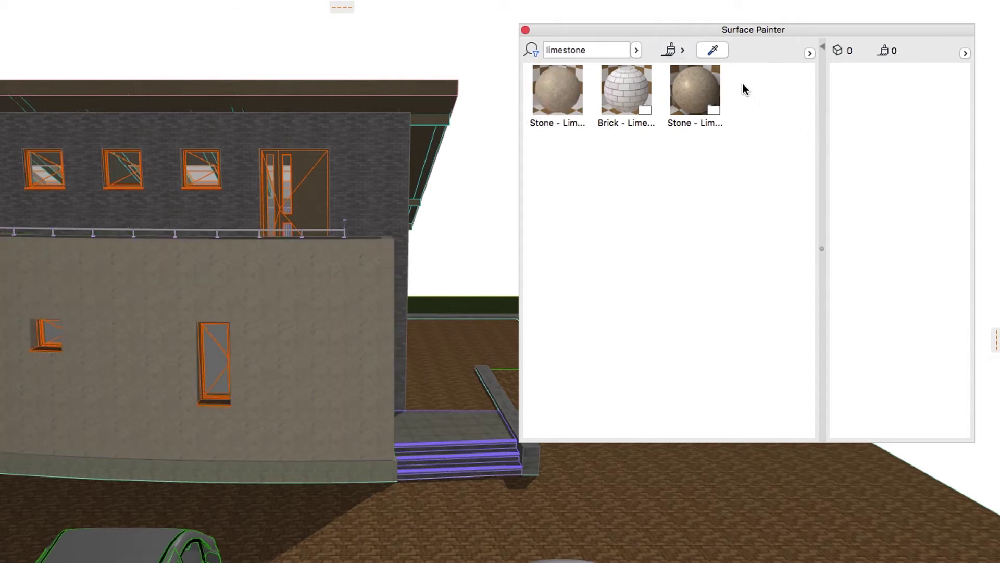
# - Eyedrop Concrete - 02 from the wall base and replace it with a darker concrete on all 14 elements using it
pyautogui.click(715, 50)
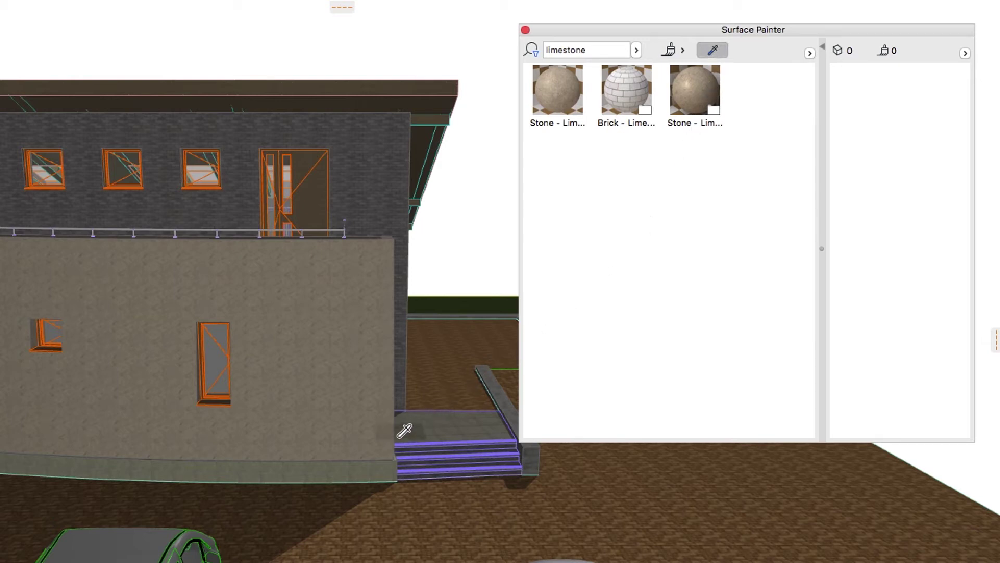
pyautogui.click(361, 465)
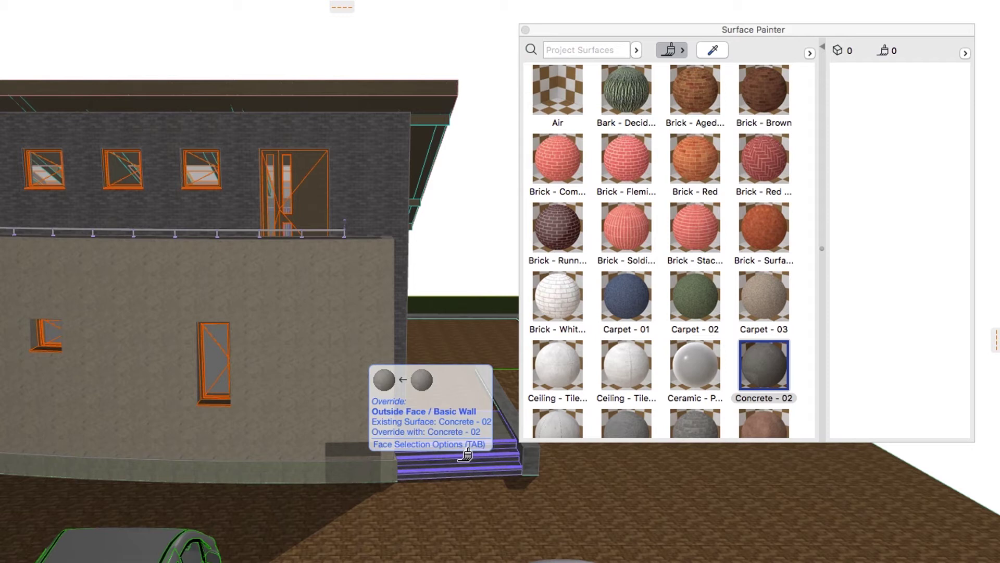
pyautogui.rightClick(757, 367)
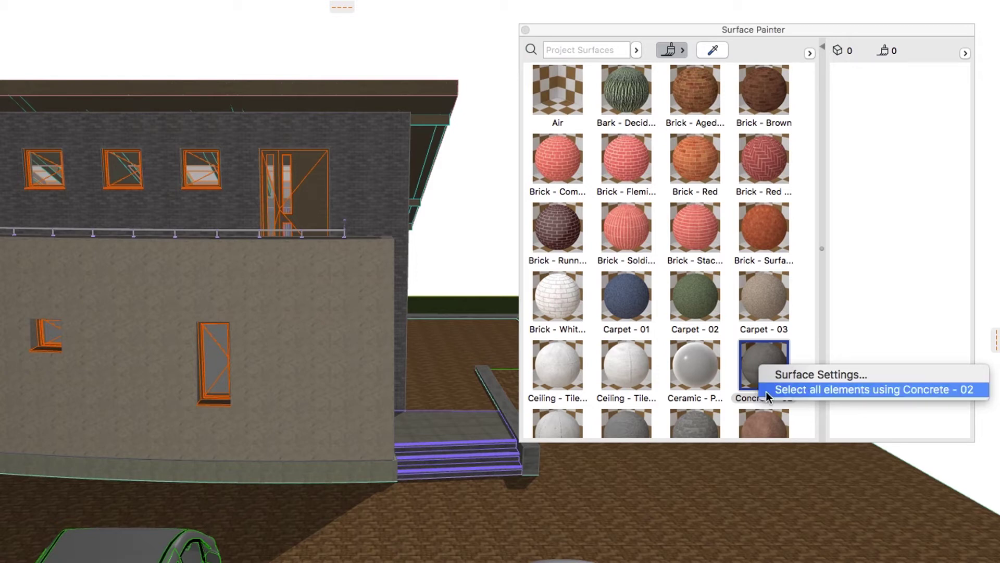
pyautogui.click(767, 391)
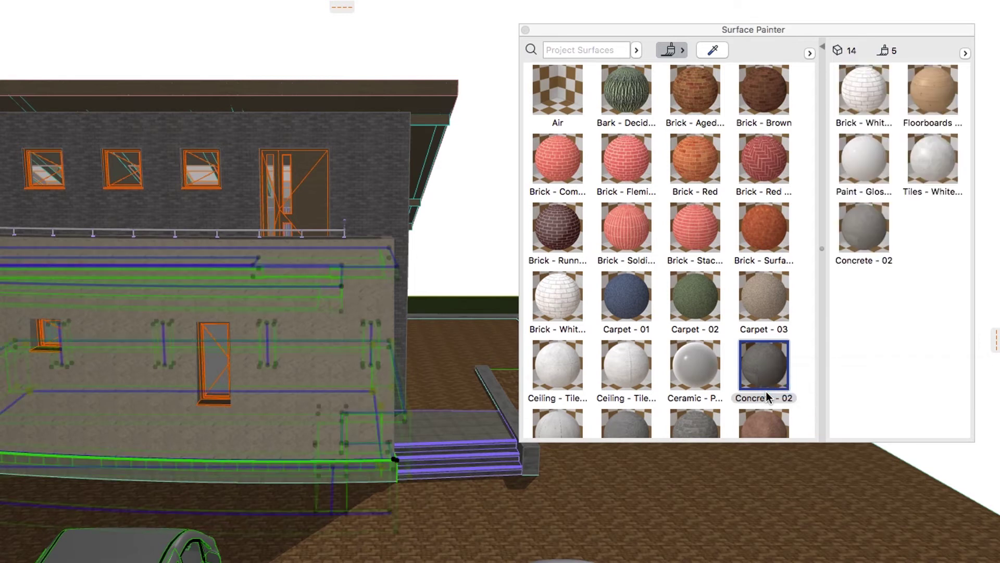
pyautogui.scroll(-3, 767, 398)
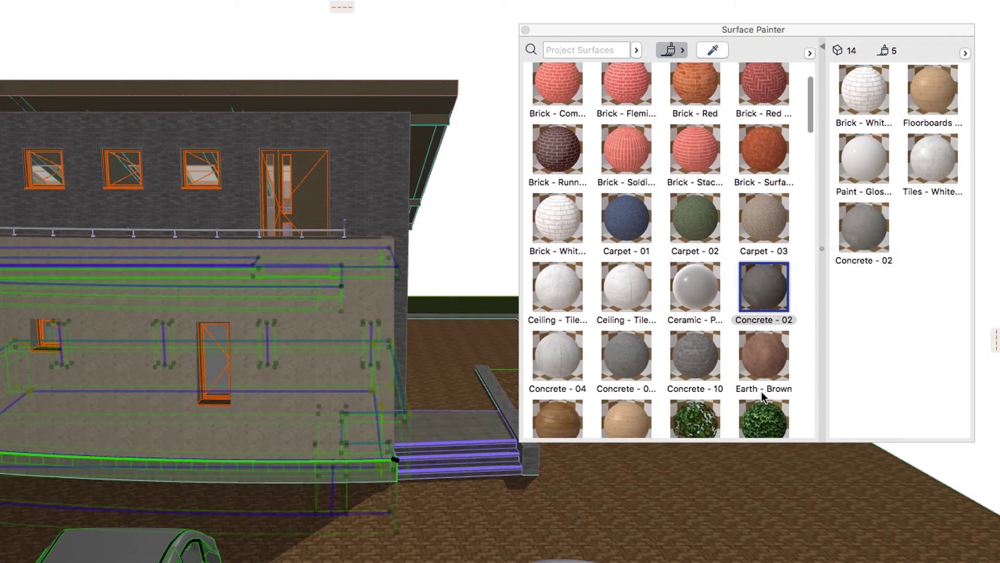
pyautogui.click(629, 360)
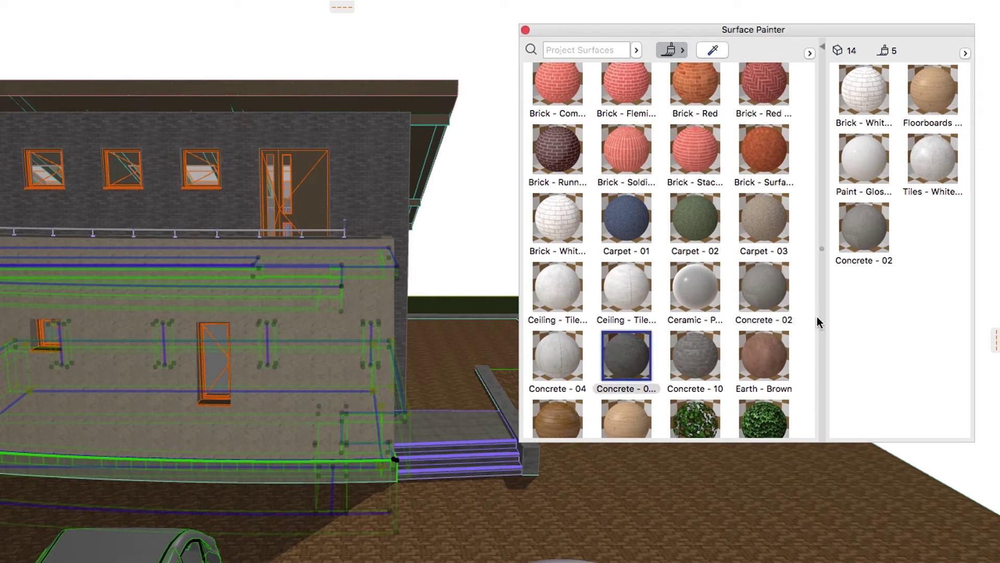
pyautogui.click(867, 230)
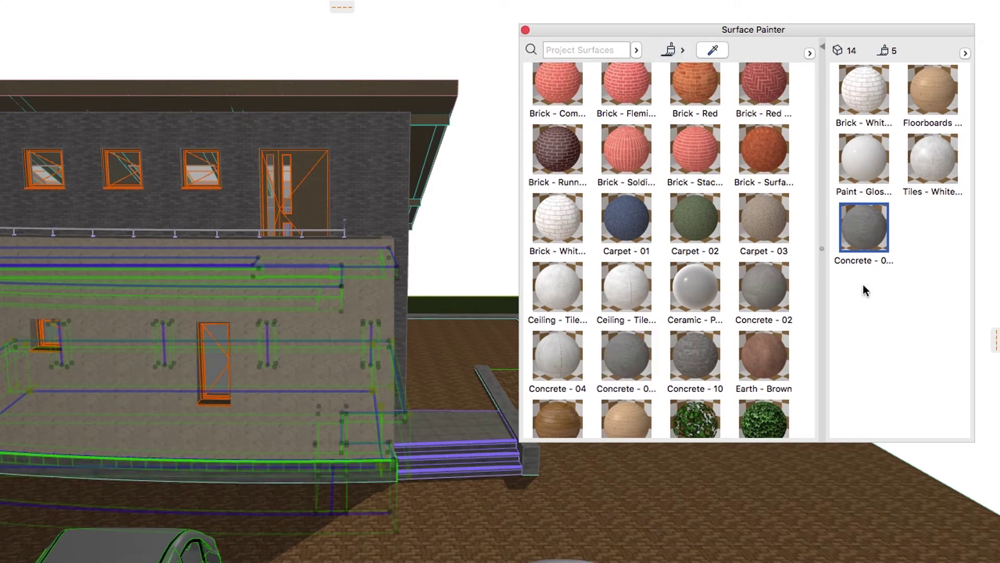
pyautogui.press('Escape')
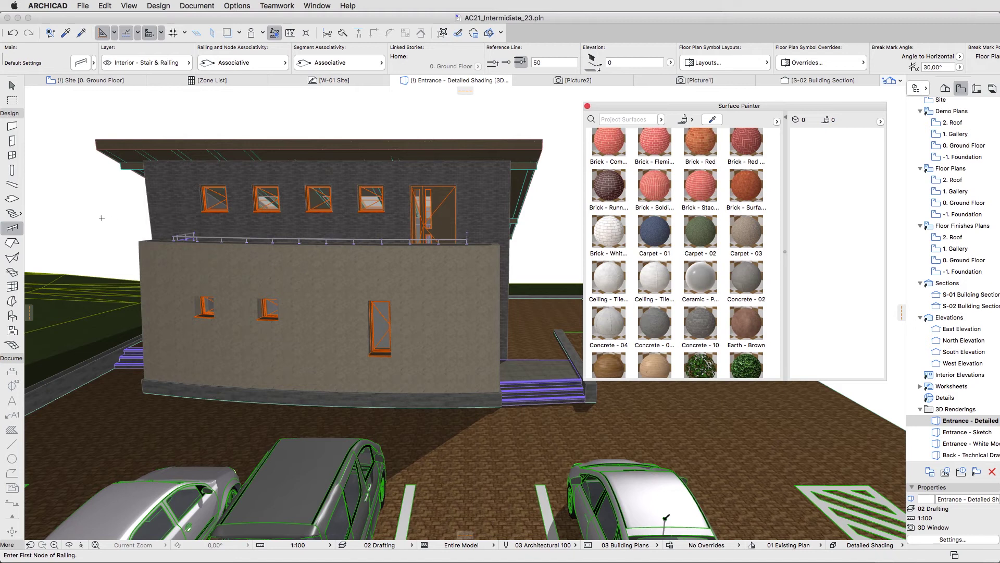
# - Select every beam and roof in the model
pyautogui.click(13, 187)
pyautogui.press('super+a')
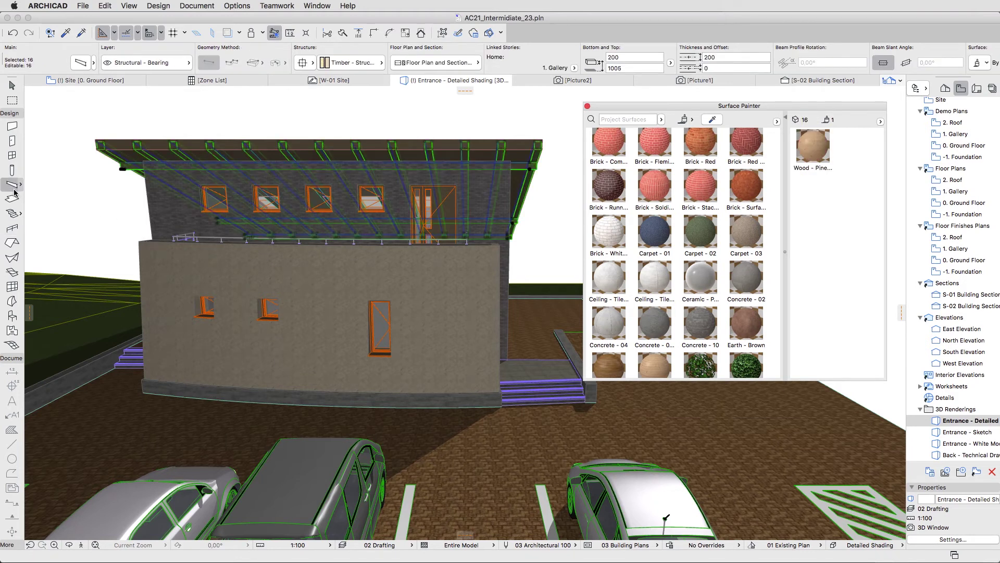
pyautogui.click(13, 243)
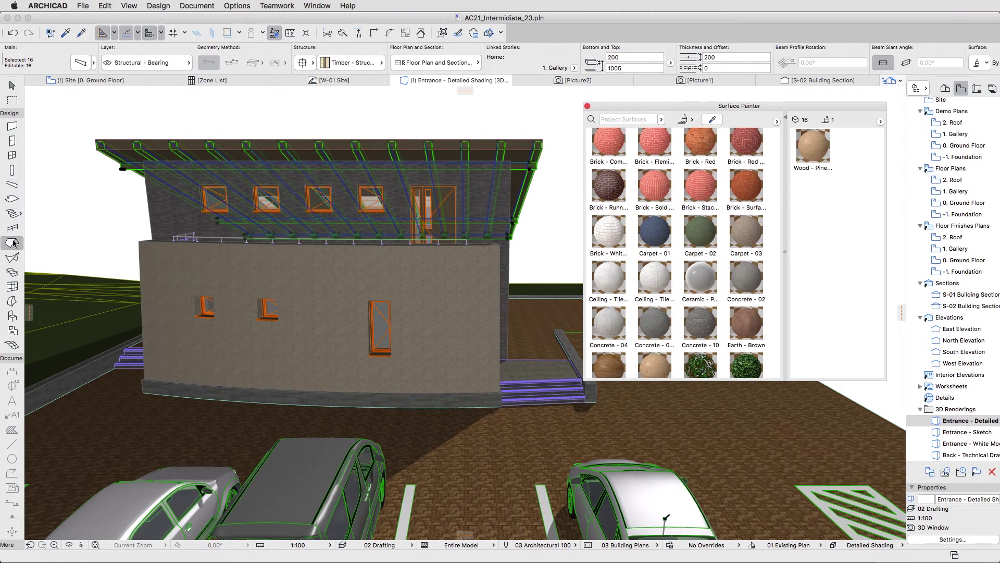
pyautogui.press('super+a')
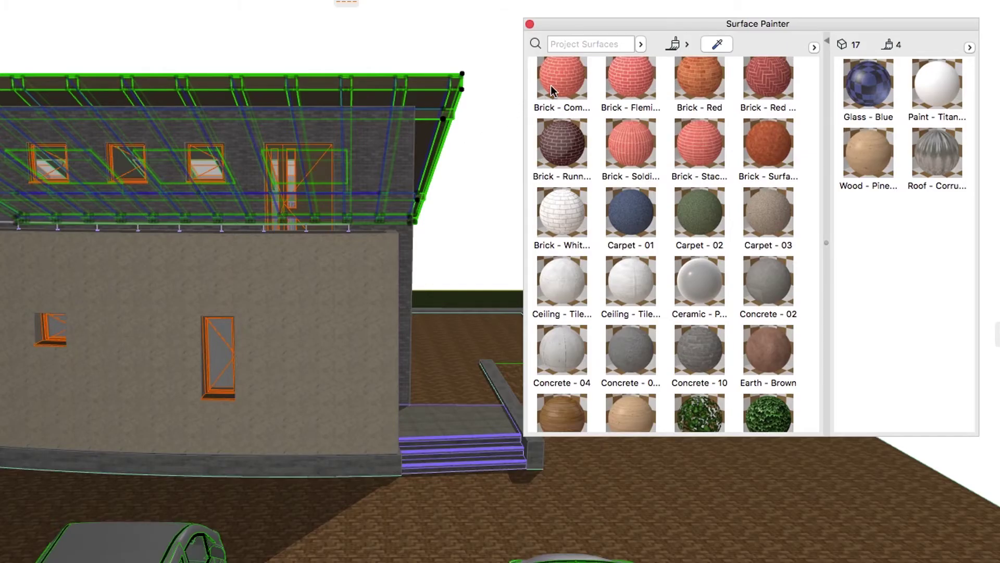
# - Replace the pine wood surface with Wood - Oak Dark 21, with swatches shown as large icons
pyautogui.click(599, 44)
pyautogui.write('oak dark')
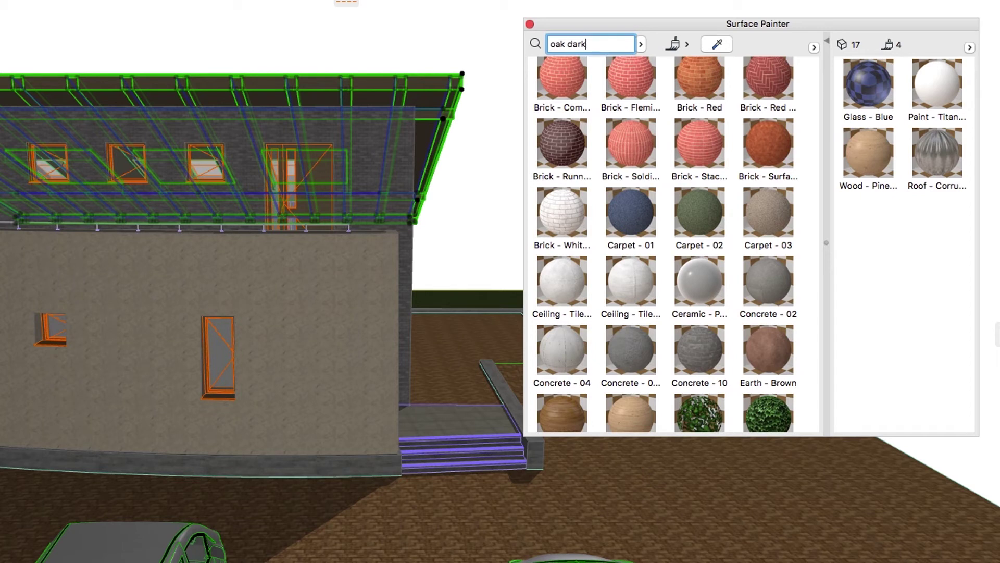
pyautogui.press('Return')
pyautogui.click(571, 86)
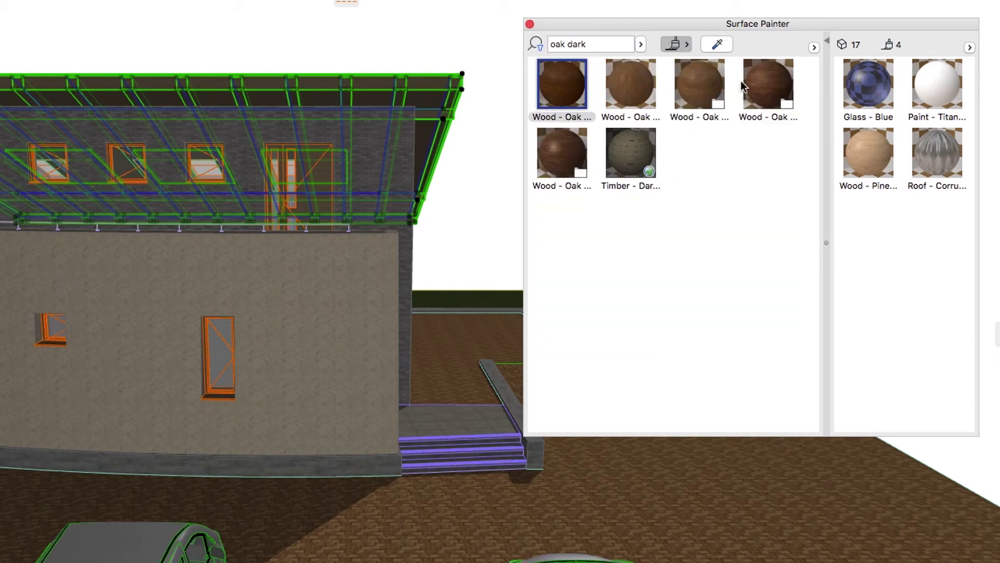
pyautogui.click(814, 48)
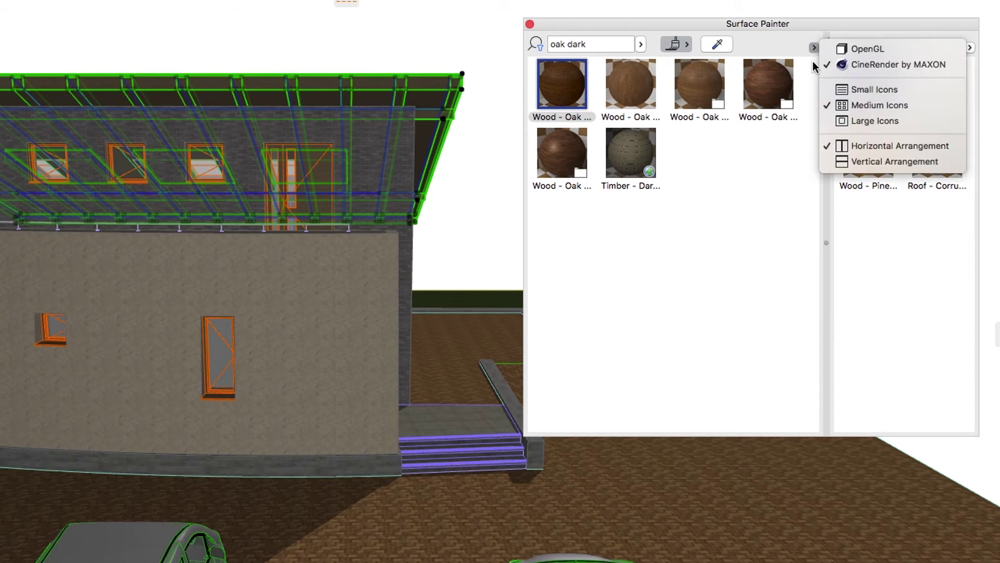
pyautogui.click(829, 124)
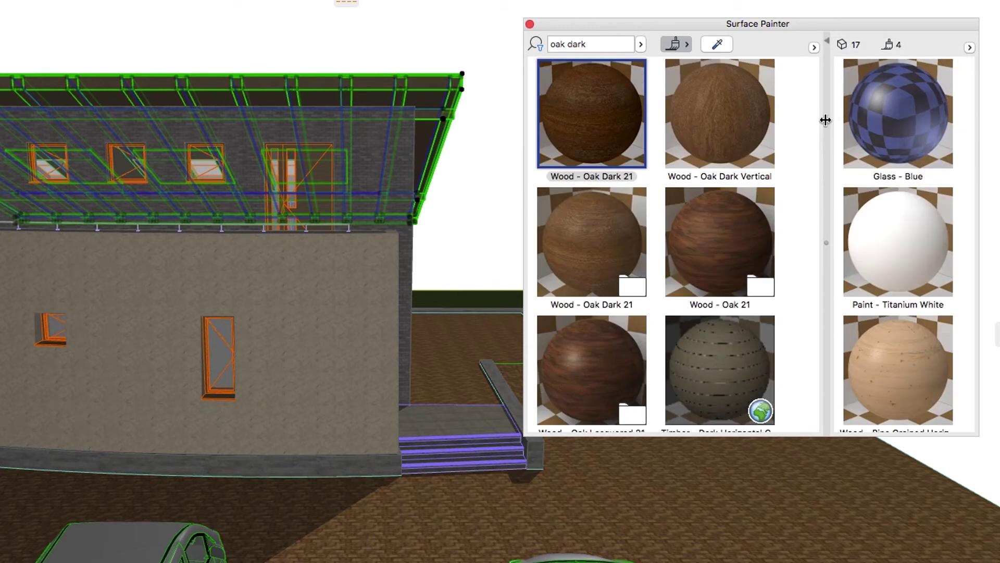
pyautogui.scroll(-1, 938, 167)
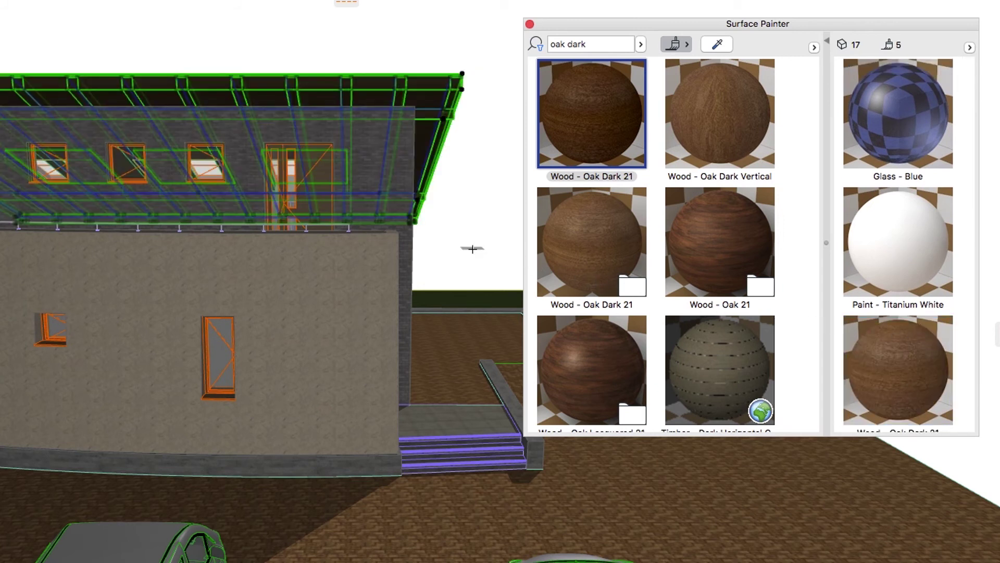
pyautogui.press('Escape')
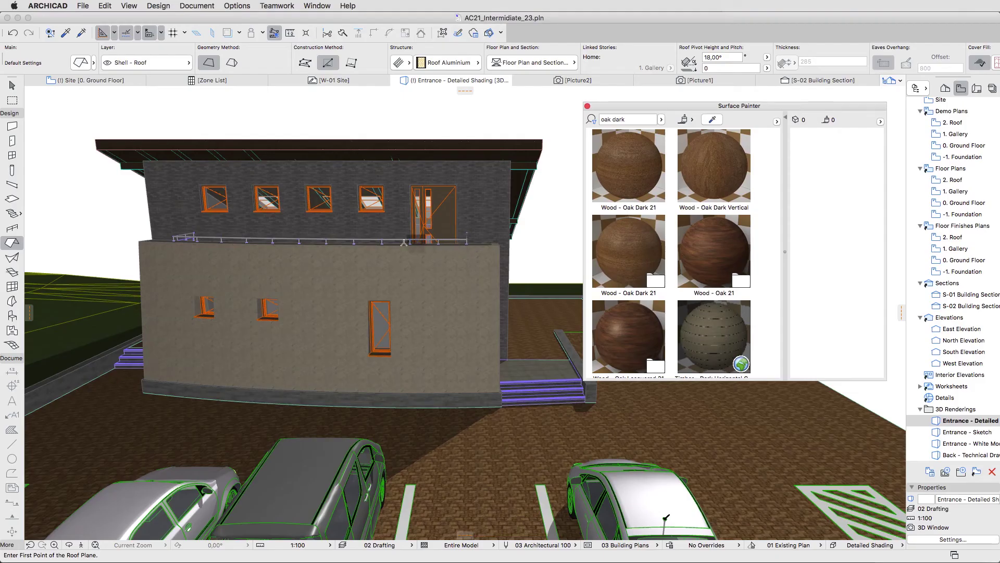
# - Select all windows and doors plus the four support columns
pyautogui.click(12, 156)
pyautogui.press('super+a')
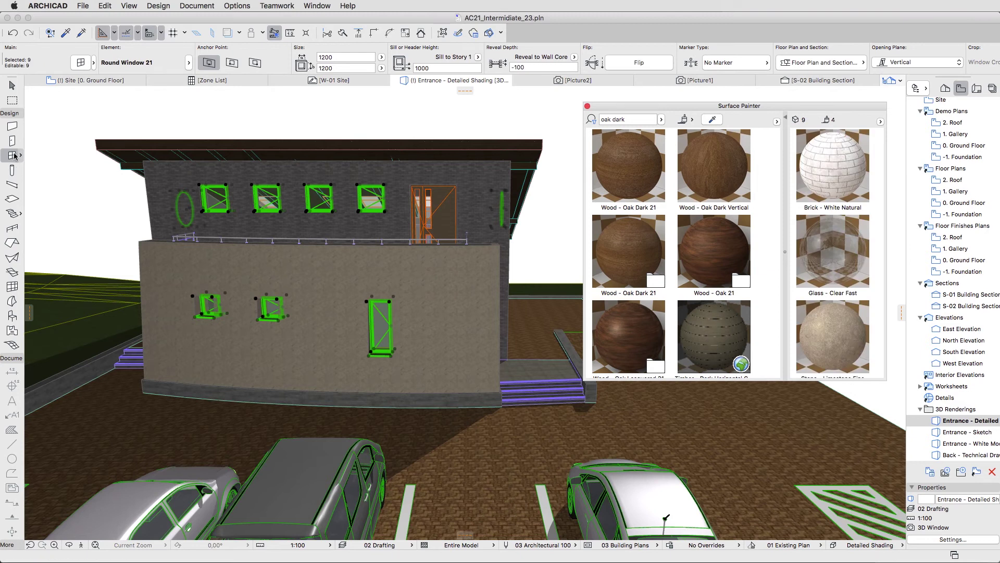
pyautogui.click(14, 146)
pyautogui.press('super+a')
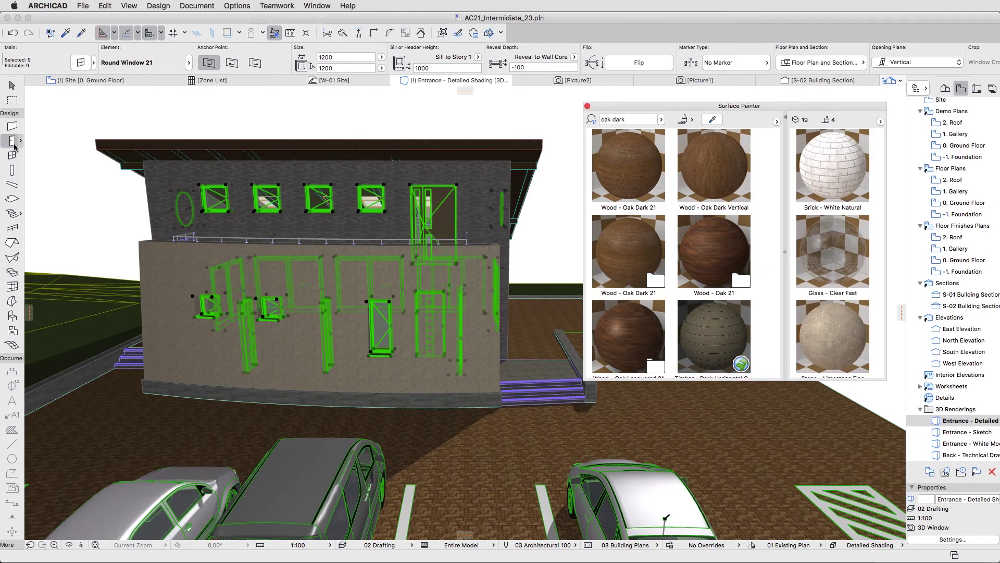
pyautogui.moveTo(39, 167)
pyautogui.keyDown('shift'); pyautogui.mouseDown(button='middle')
pyautogui.moveTo(181, 196)
pyautogui.moveTo(464, 179)
pyautogui.moveTo(570, 154)
pyautogui.mouseUp(button='middle'); pyautogui.keyUp('shift')
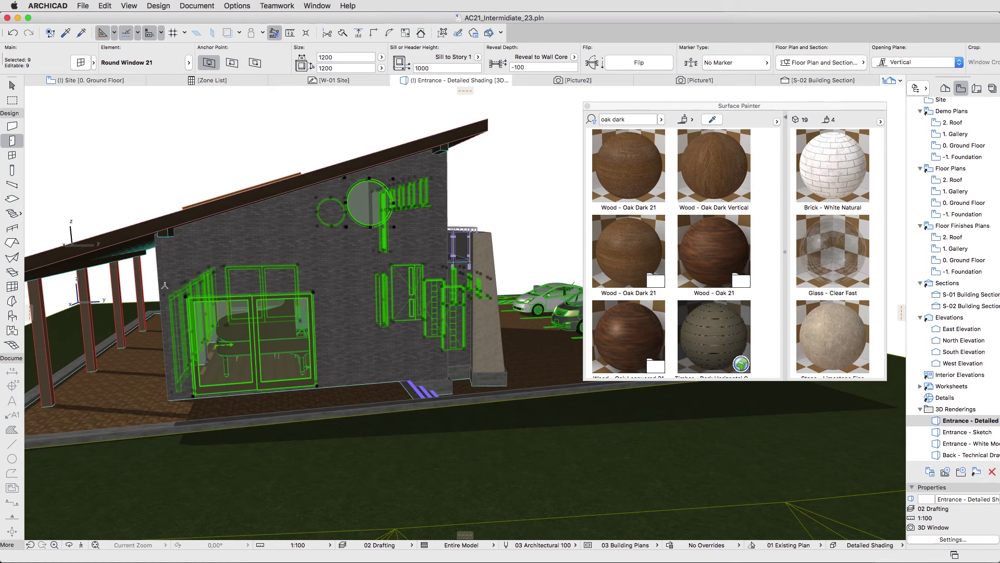
pyautogui.keyDown('shift'); pyautogui.click(142, 290); pyautogui.keyUp('shift')
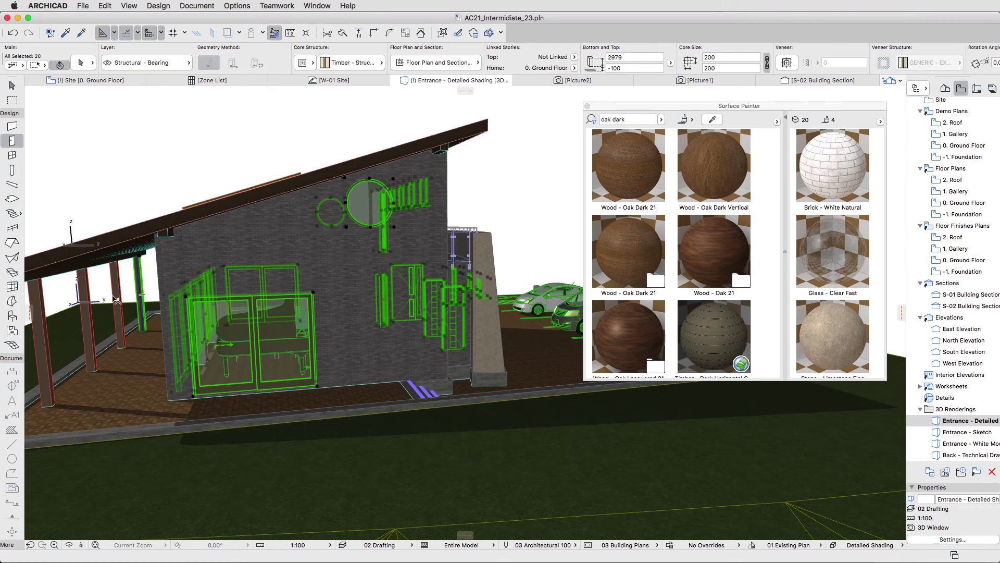
pyautogui.keyDown('shift'); pyautogui.click(116, 300); pyautogui.keyUp('shift')
pyautogui.keyDown('shift'); pyautogui.click(91, 303); pyautogui.keyUp('shift')
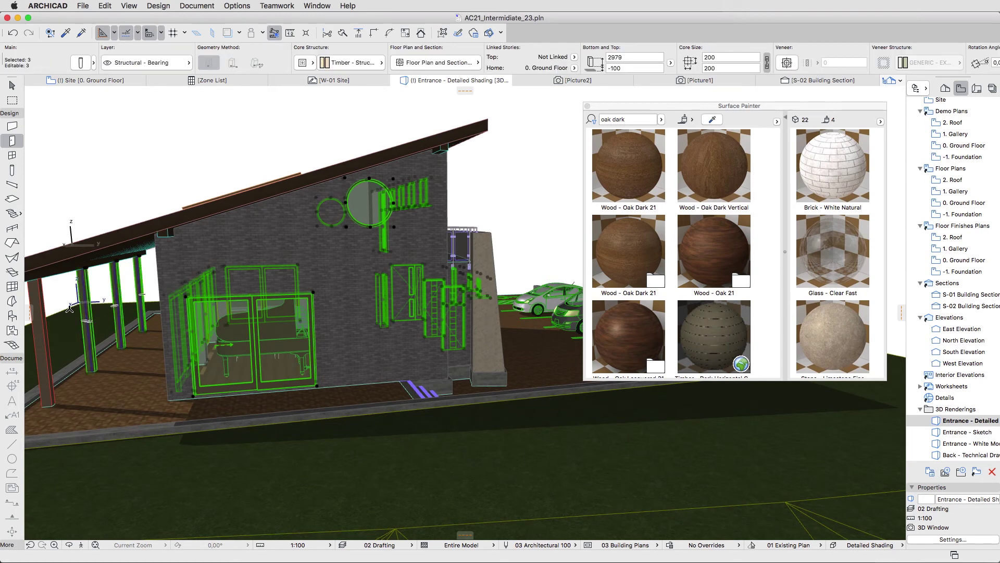
pyautogui.keyDown('shift'); pyautogui.click(46, 313); pyautogui.keyUp('shift')
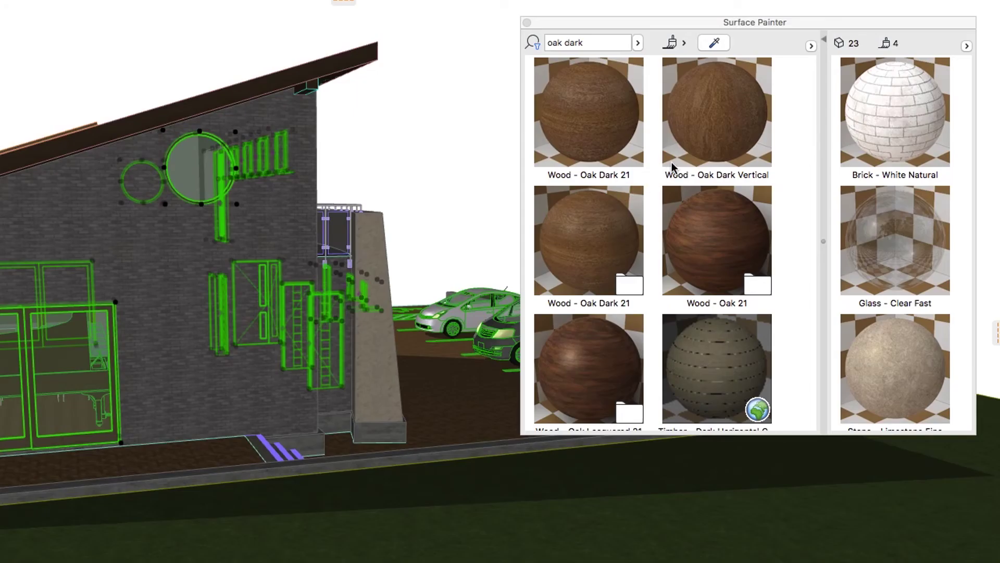
# - Paint the frame surface of the selection with Wood - Oak Dark Vertical
pyautogui.click(706, 184)
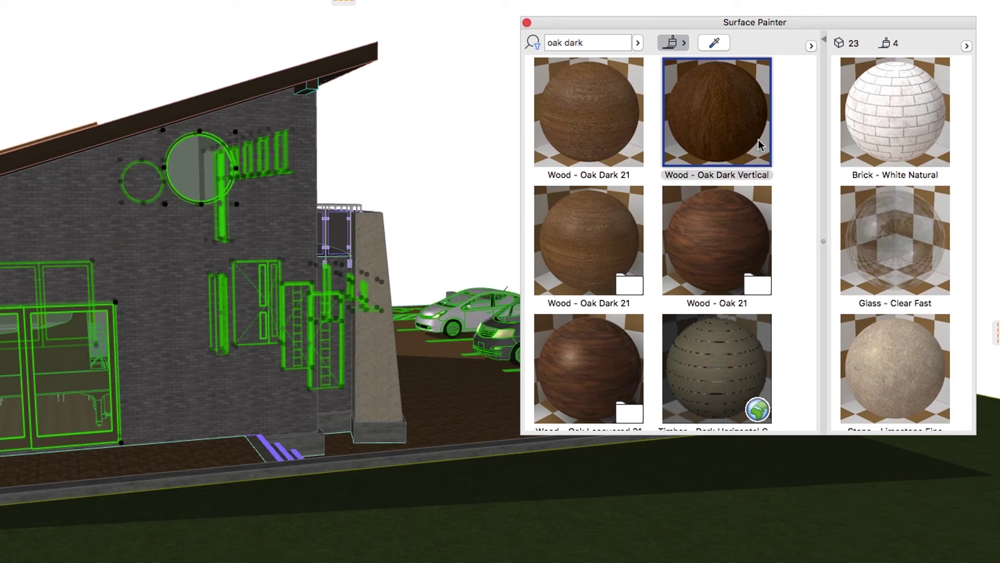
pyautogui.scroll(-2, 969, 166)
pyautogui.scroll(-2, 968, 162)
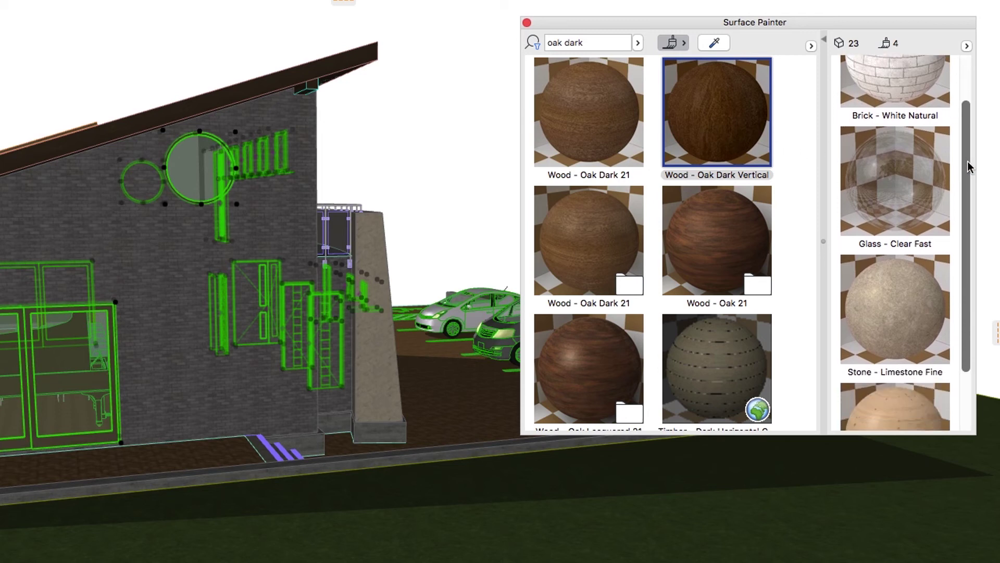
pyautogui.click(908, 394)
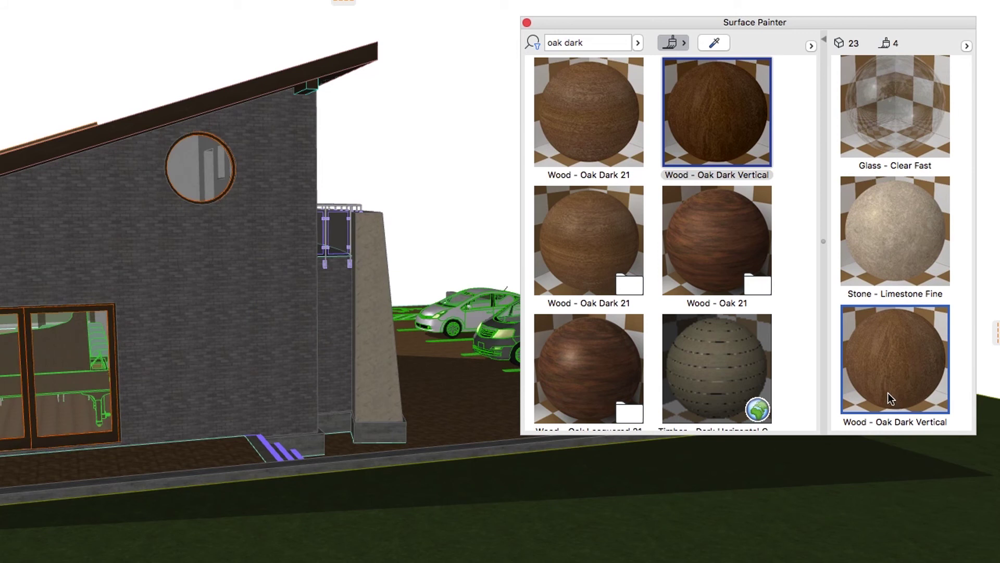
pyautogui.press('Escape')
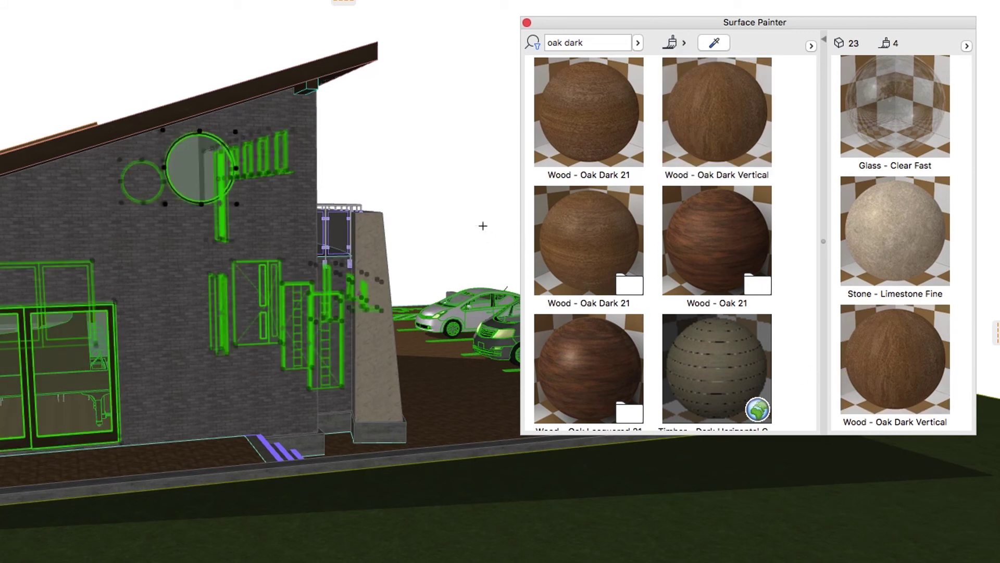
pyautogui.press('Escape')
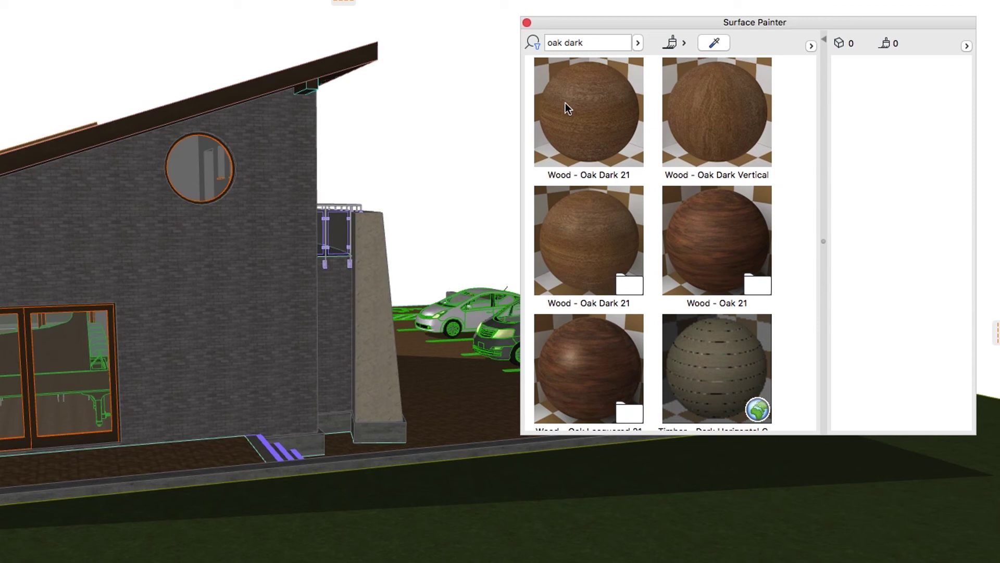
# - Search 'cobblestone' and paint the ground with Pavement - Cobblestone 21
pyautogui.click(584, 41)
pyautogui.write('cobblesto')
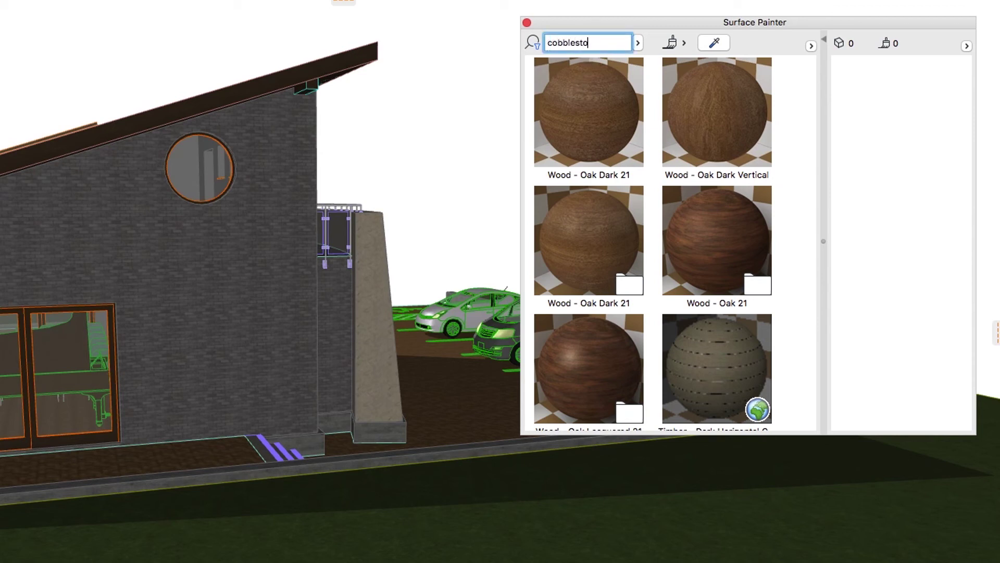
pyautogui.write('ne')
pyautogui.press('Return')
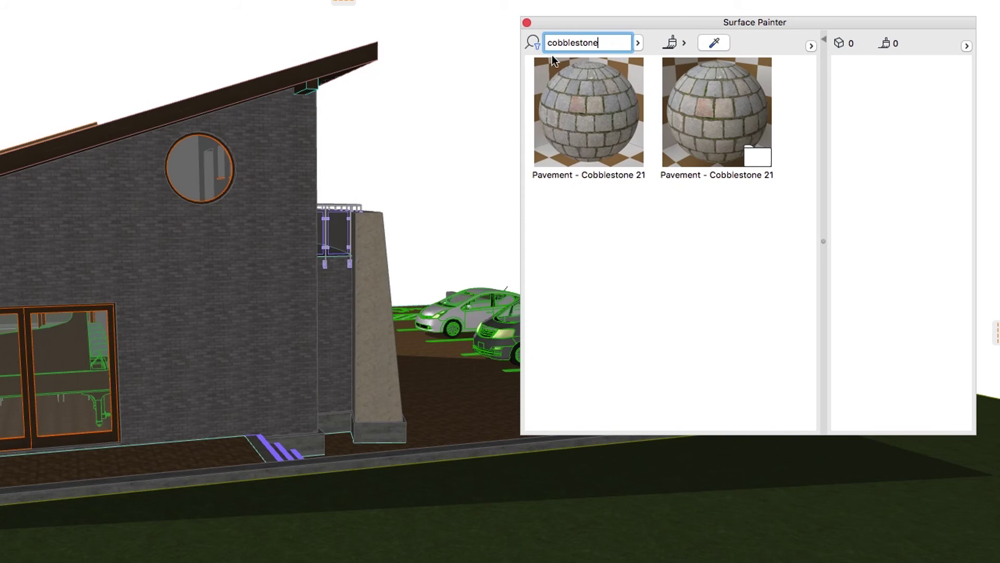
pyautogui.click(574, 94)
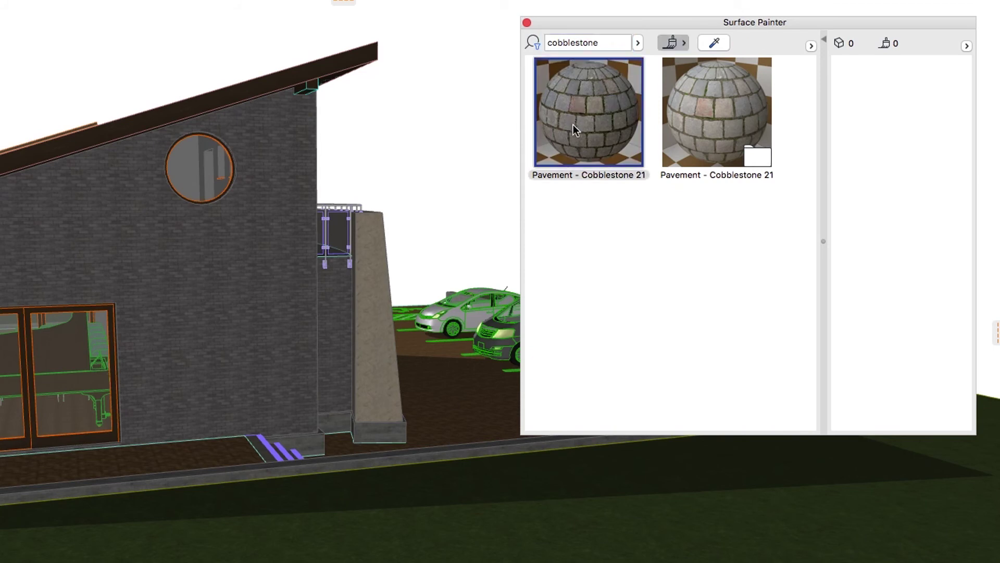
pyautogui.click(488, 385)
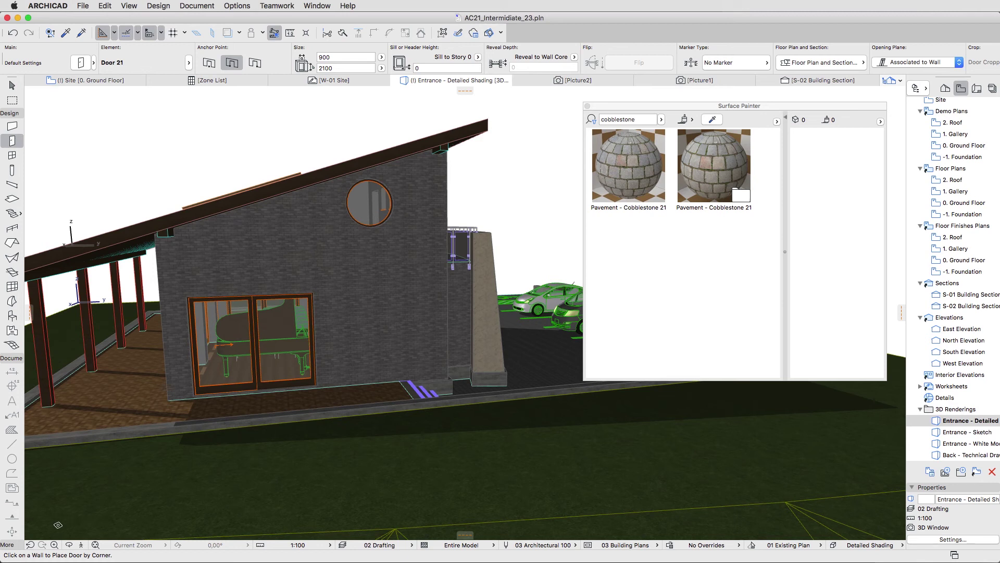
# - From another viewpoint, paint the terrace floor and brown paving with Pavement - Stones 10 21
pyautogui.click(33, 544)
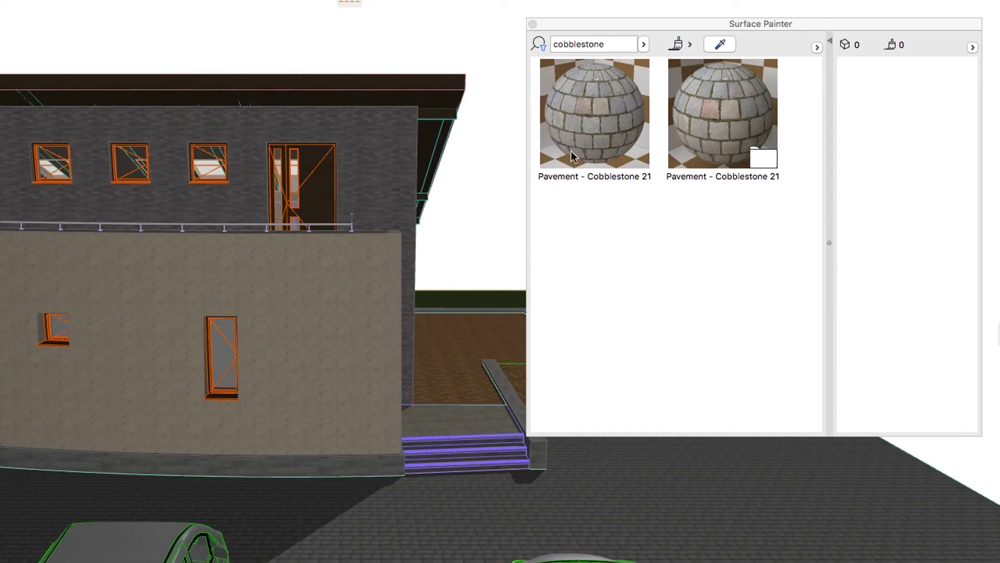
pyautogui.click(604, 45)
pyautogui.moveTo(604, 44); pyautogui.dragTo(551, 45)
pyautogui.write('stones 1')
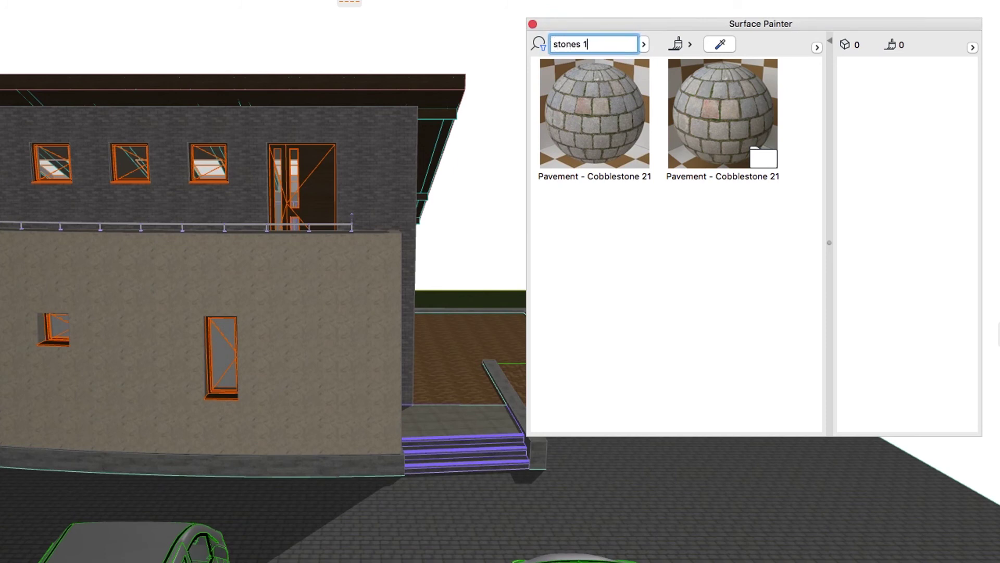
pyautogui.write('0')
pyautogui.press('Return')
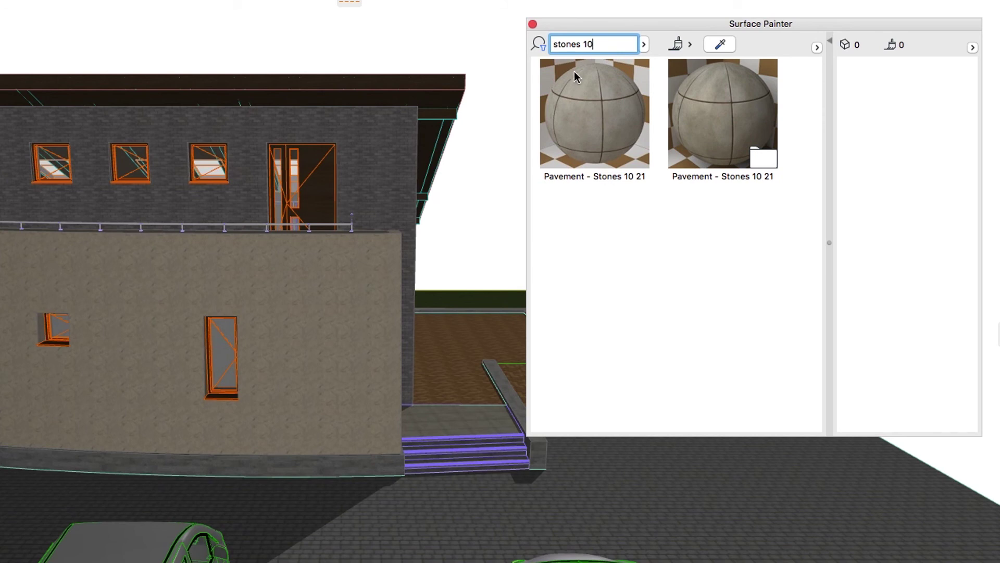
pyautogui.click(593, 98)
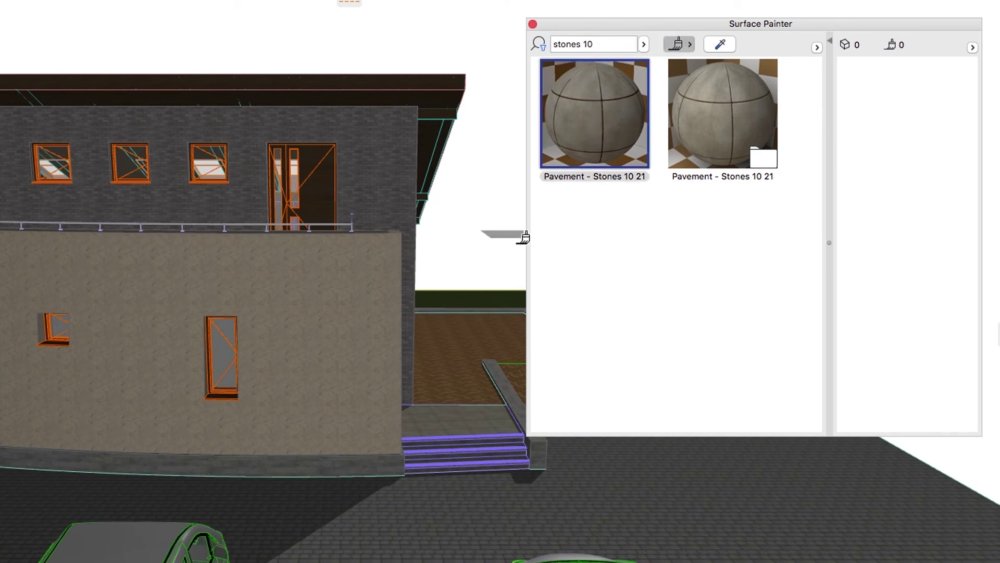
pyautogui.click(468, 331)
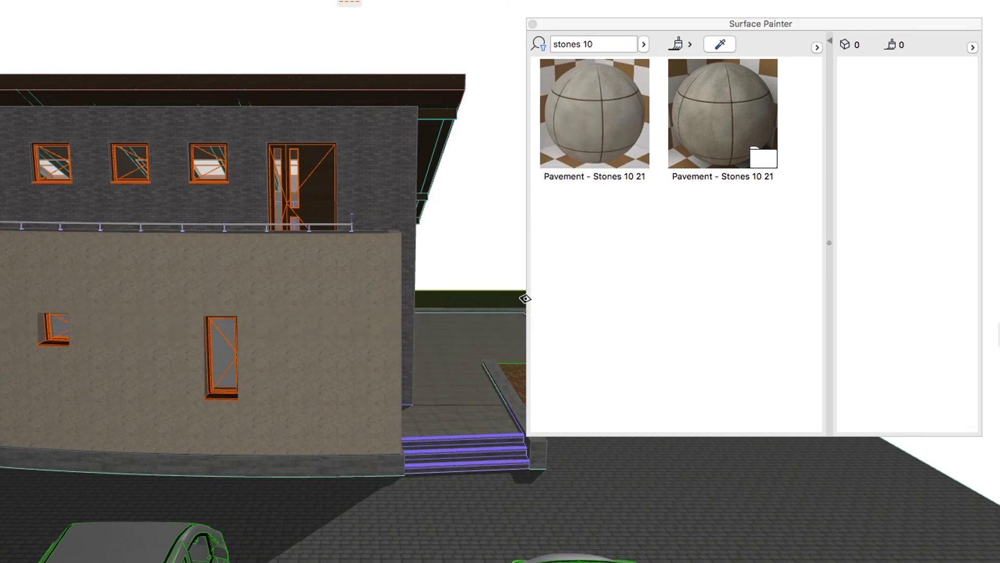
pyautogui.moveTo(720, 26)
pyautogui.mouseDown()
pyautogui.moveTo(723, 36)
pyautogui.moveTo(791, 46)
pyautogui.mouseUp()
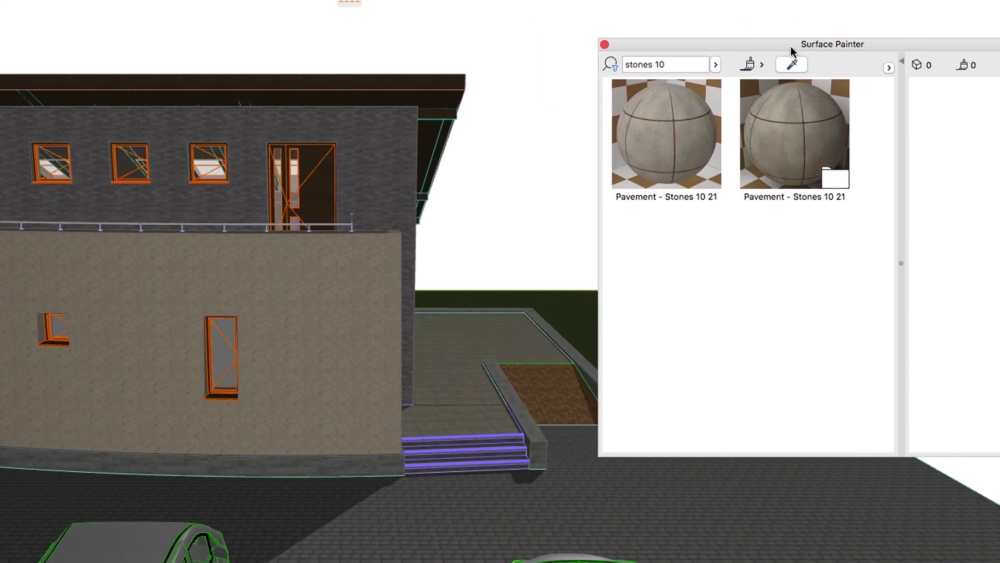
pyautogui.click(695, 132)
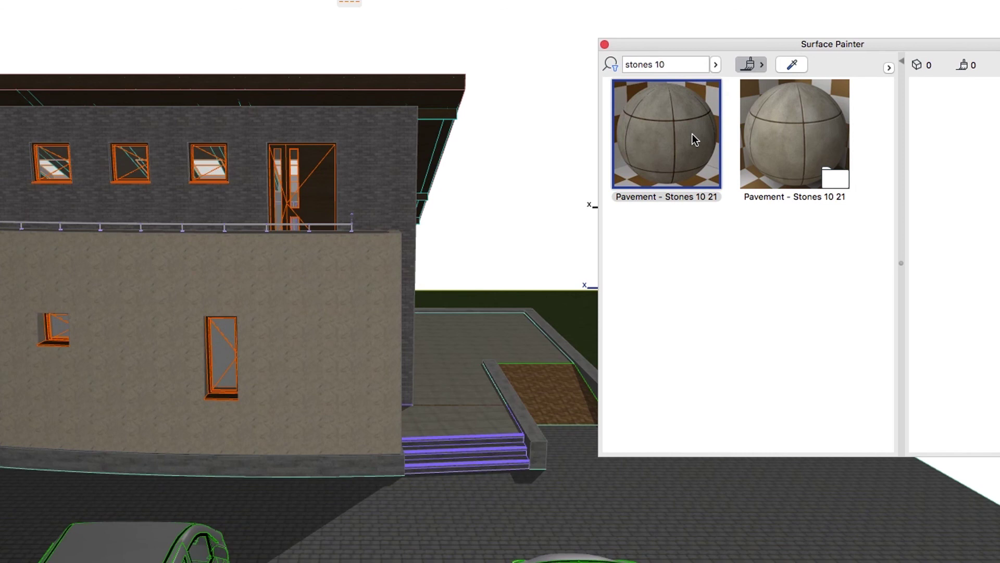
pyautogui.click(562, 385)
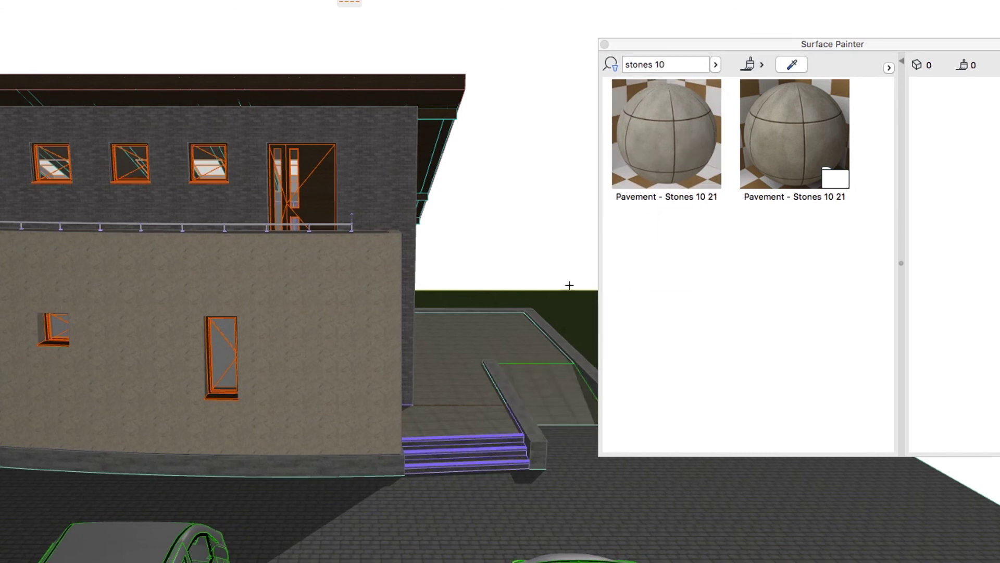
# - Search 'gra' and pick the Grass - 3D middle 21 surface
pyautogui.click(676, 65)
pyautogui.moveTo(676, 65); pyautogui.dragTo(626, 65)
pyautogui.write('grass')
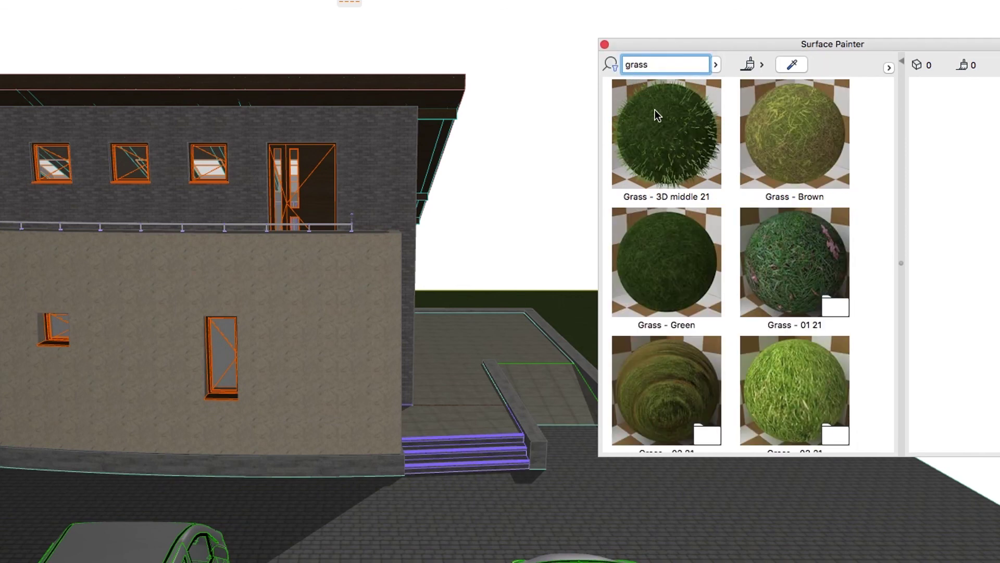
pyautogui.click(658, 116)
pyautogui.moveTo(600, 261); pyautogui.dragTo(578, 306)
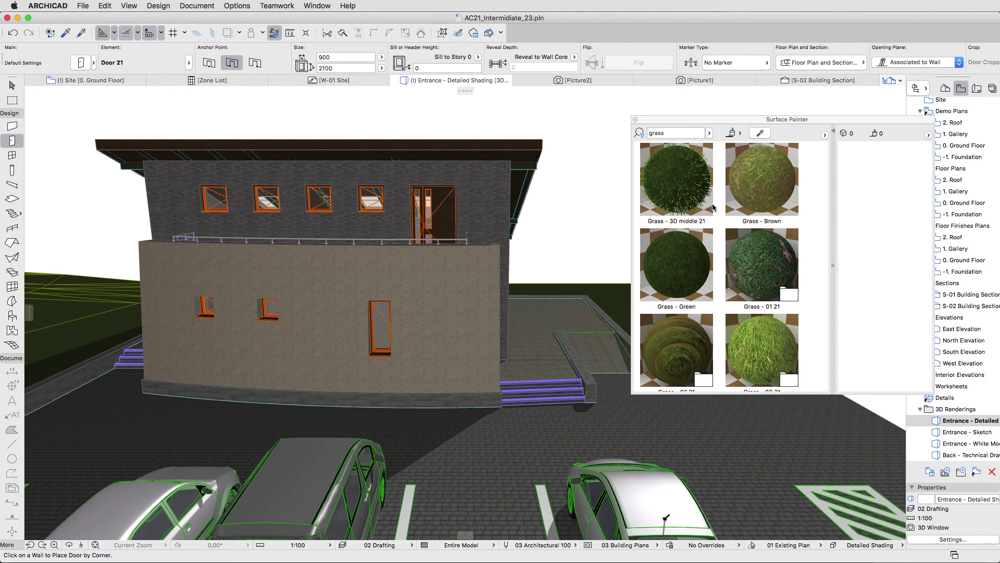
# - Switch the swatches to medium icons and close the Surface Painter
pyautogui.click(824, 135)
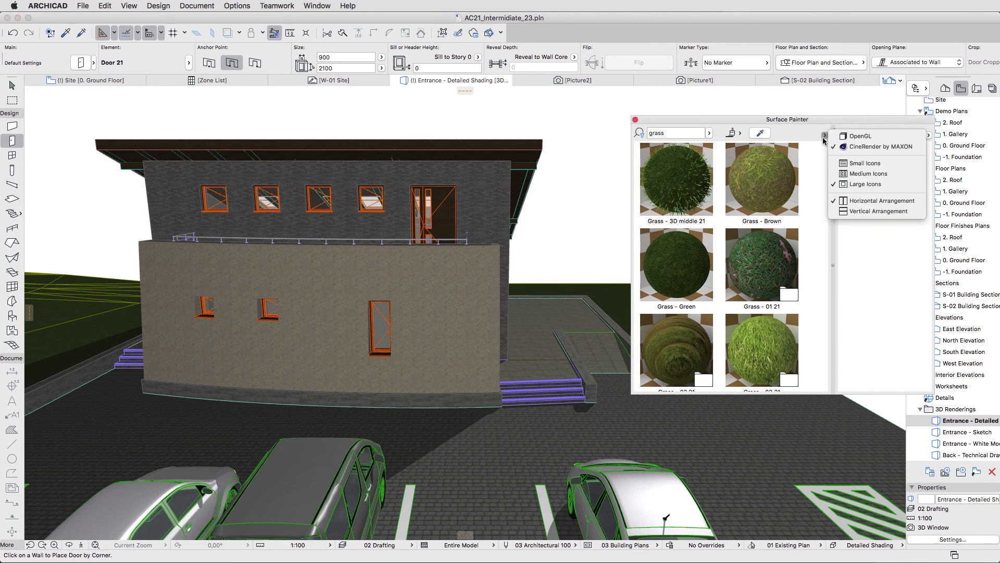
pyautogui.click(832, 175)
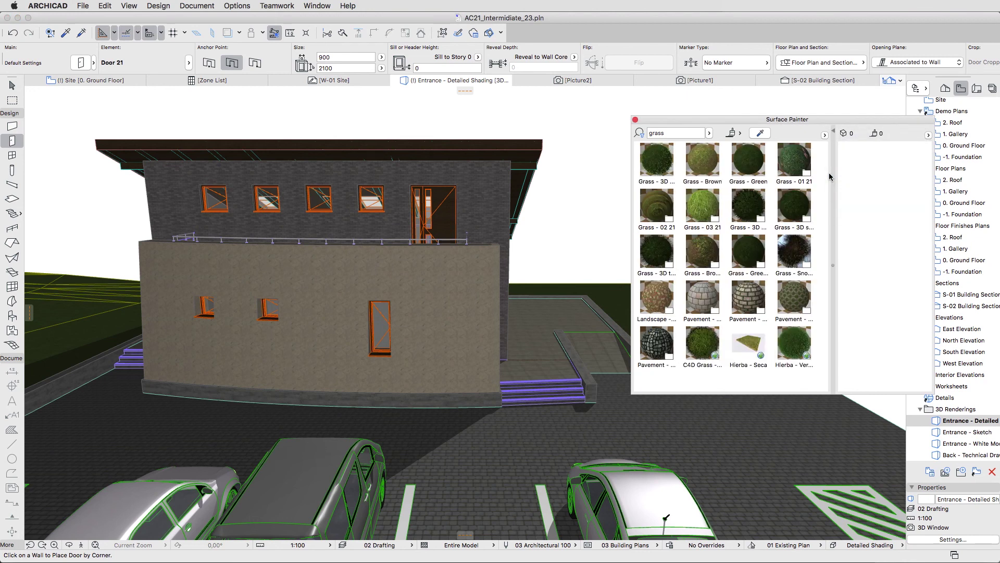
pyautogui.click(636, 120)
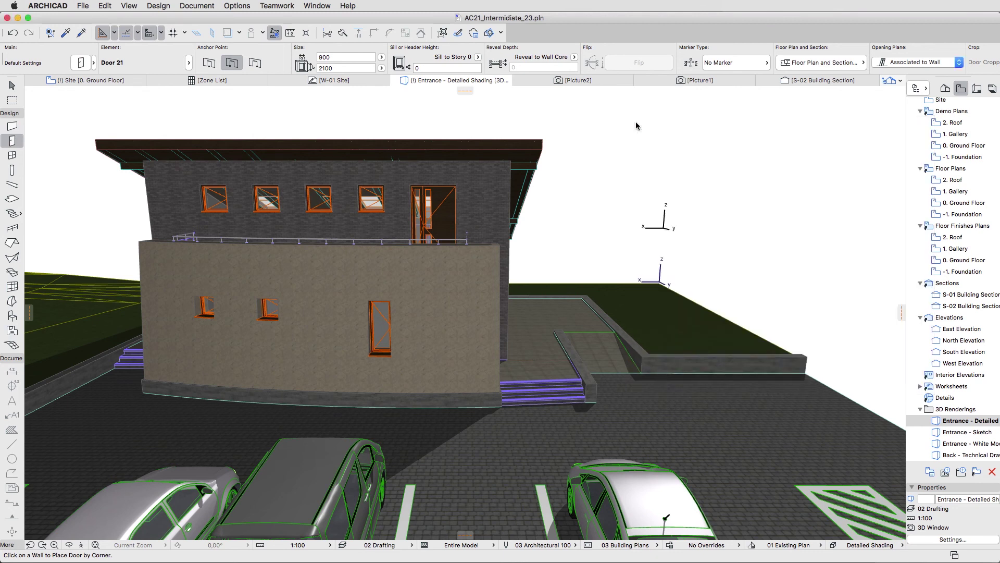